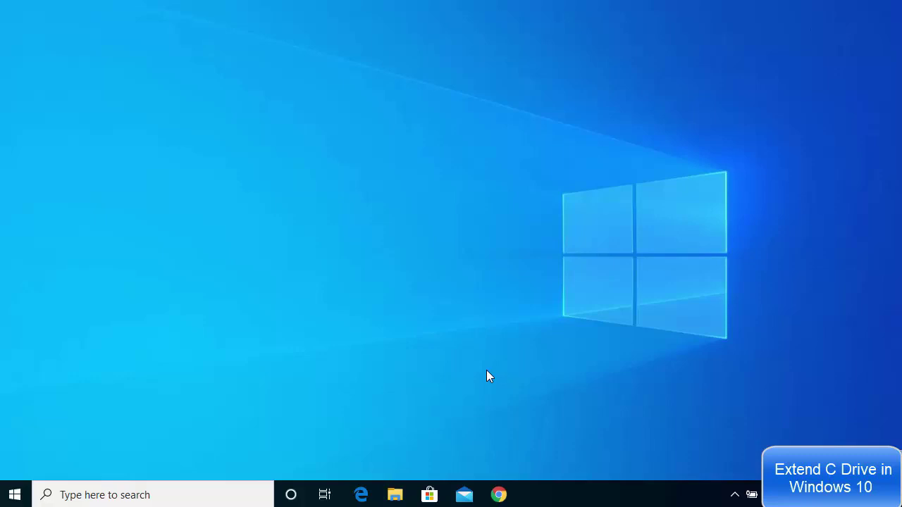
# - Check the free space of the C: and E: drives under This PC in File Explorer, and minimize the window
pyautogui.click(395, 494)
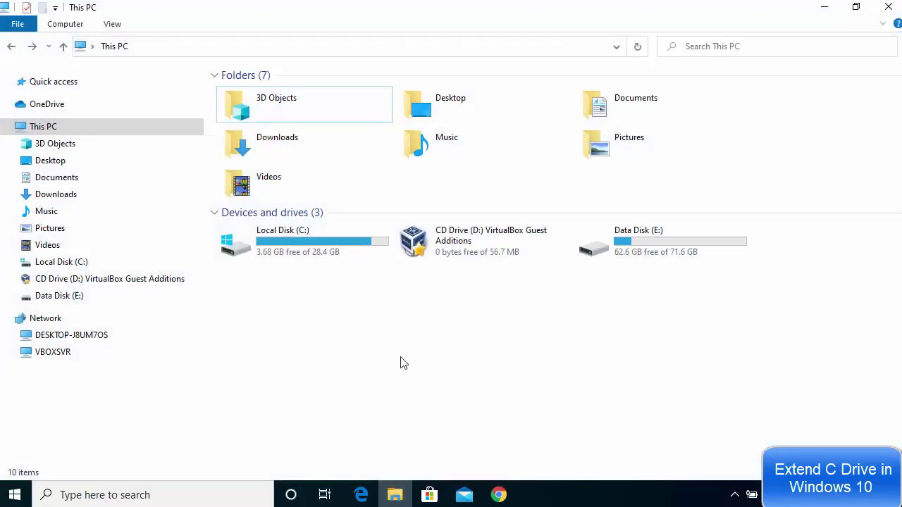
pyautogui.click(70, 125)
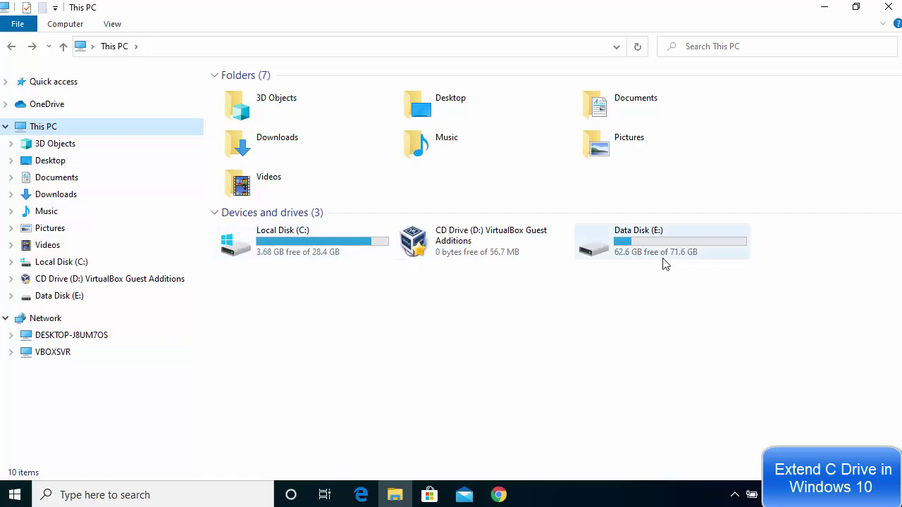
pyautogui.click(614, 329)
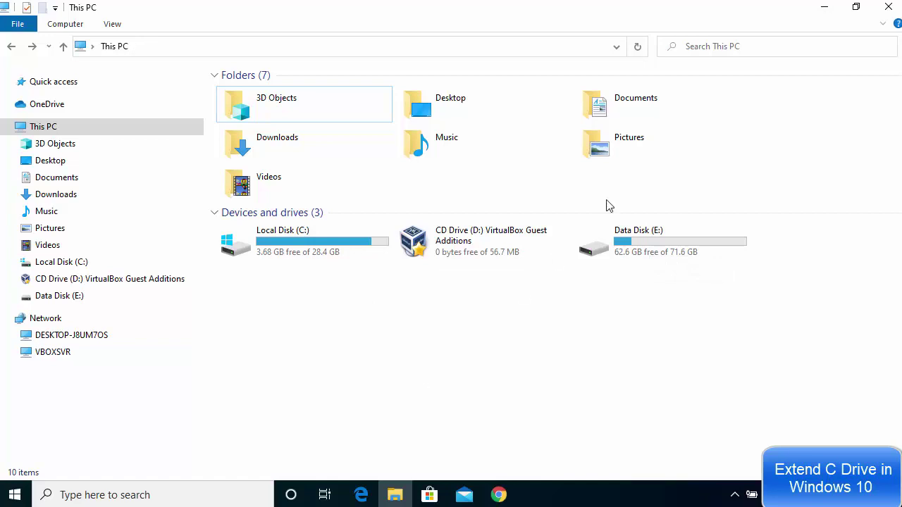
pyautogui.click(823, 9)
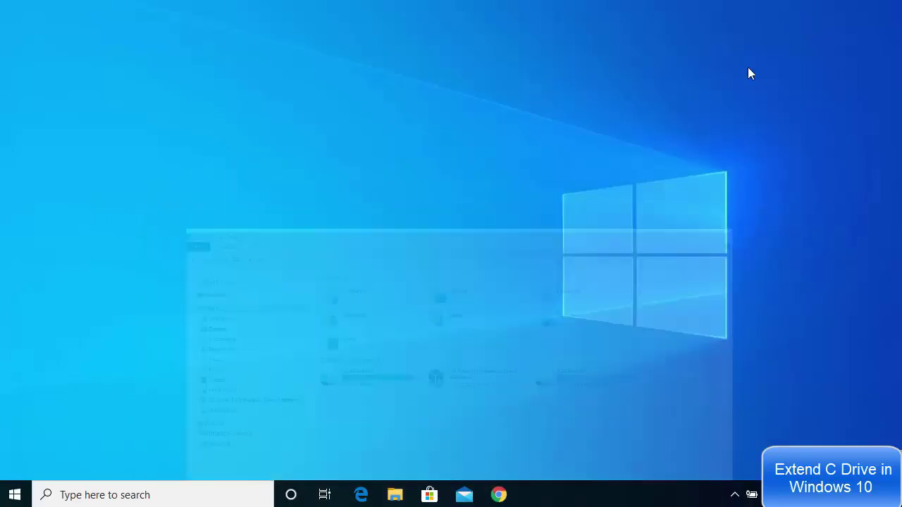
# - Search Windows for the disk management tool, open Disk Management and maximize its window
pyautogui.click(120, 494)
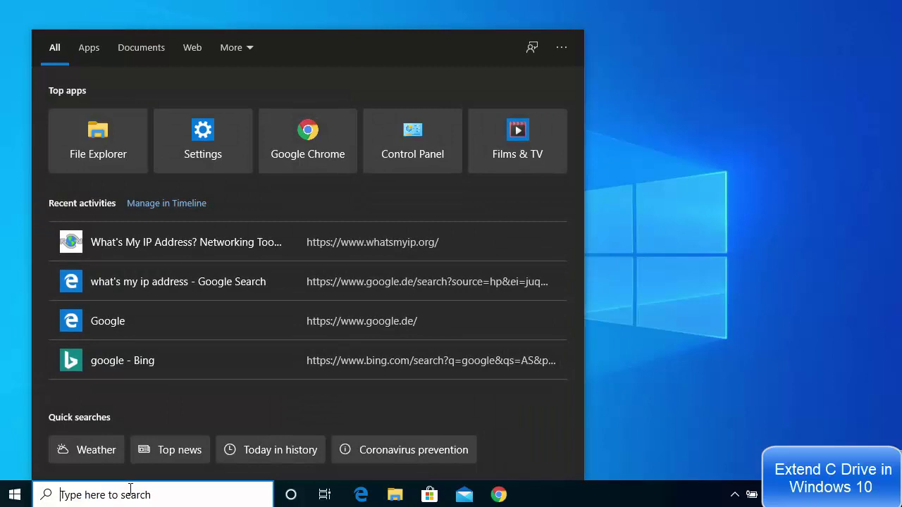
pyautogui.write('disk mange')
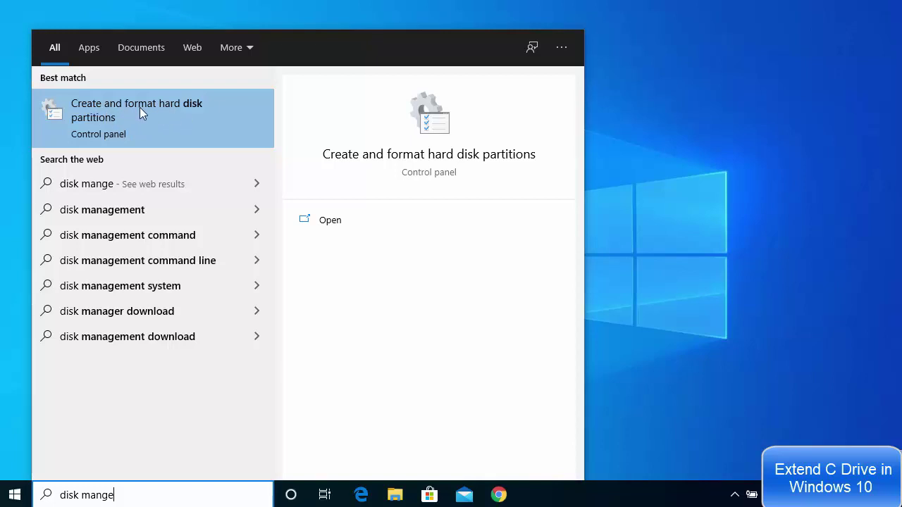
pyautogui.click(139, 107)
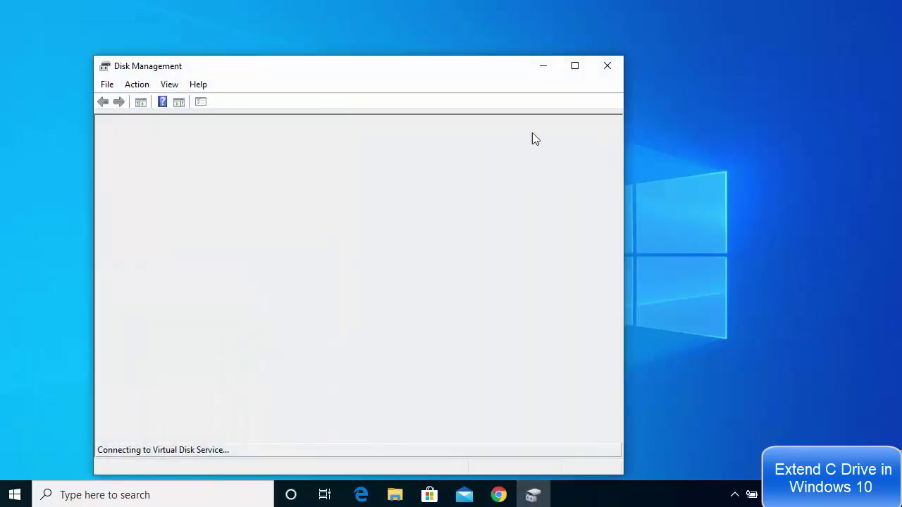
pyautogui.click(575, 68)
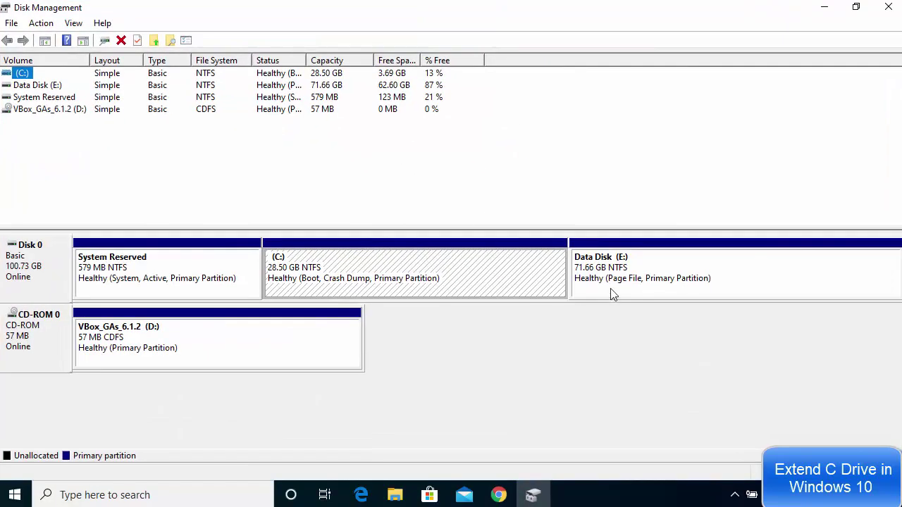
# - Examine the C: and Data Disk (E:) partitions on Disk 0 and compare the free space of E: in File Explorer
pyautogui.click(459, 337)
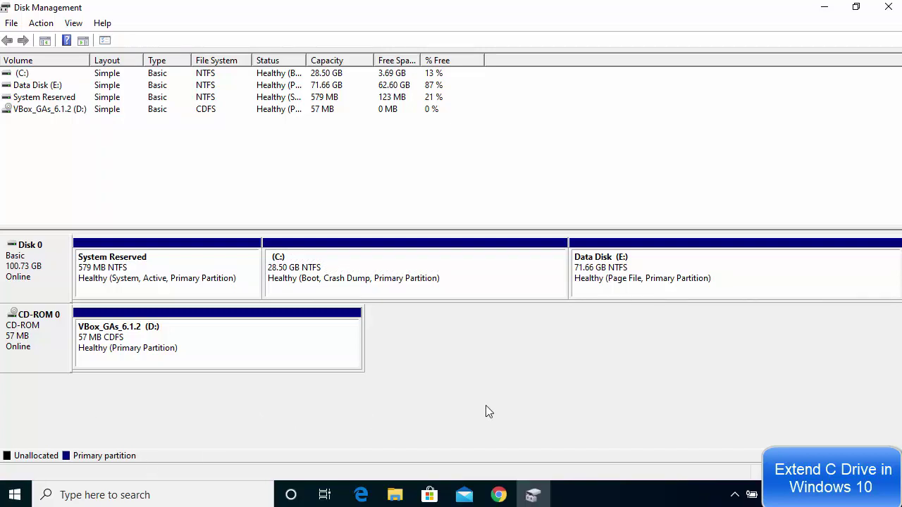
pyautogui.click(443, 272)
pyautogui.click(666, 277)
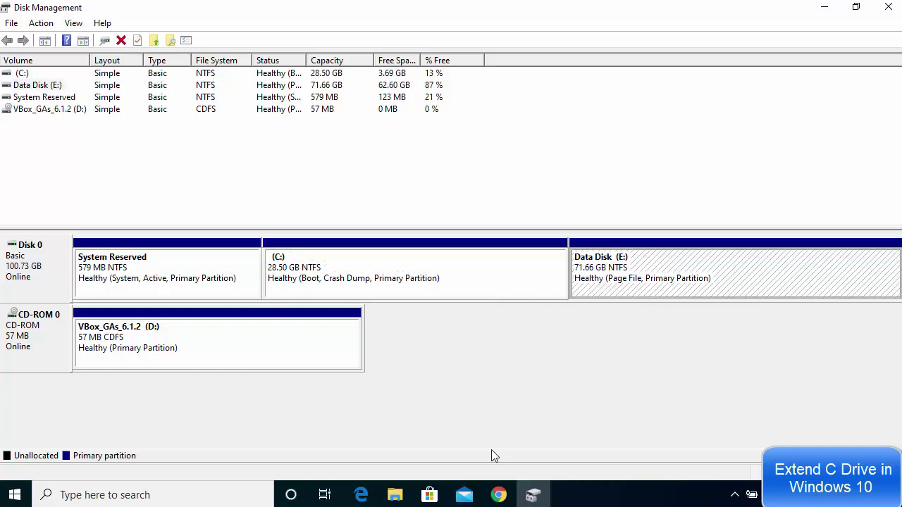
pyautogui.click(395, 495)
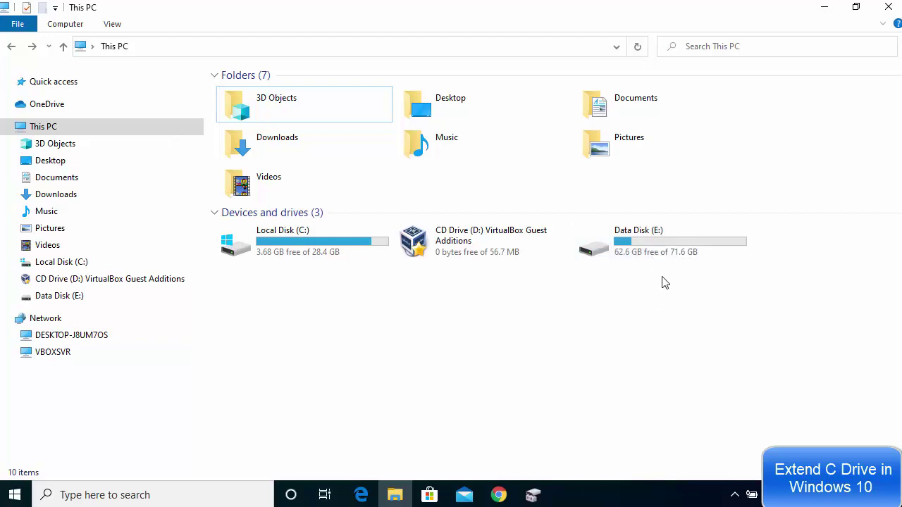
pyautogui.moveTo(660, 258)
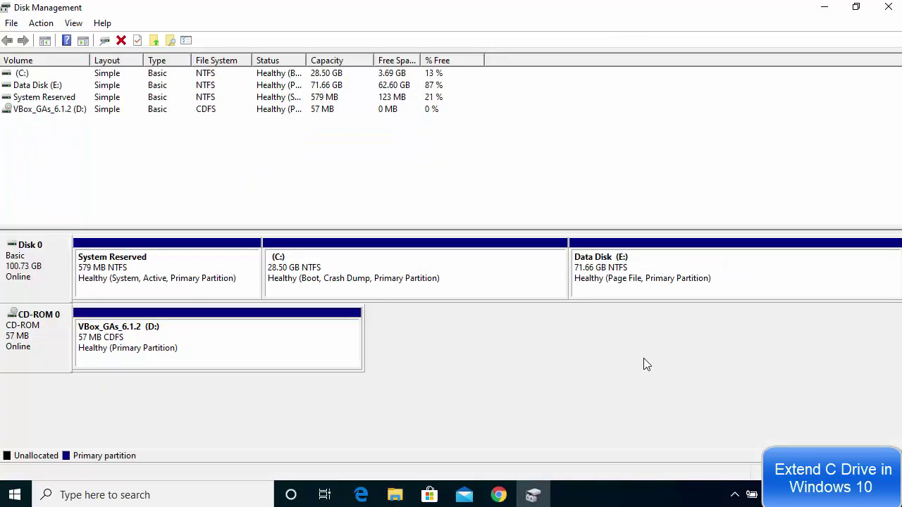
# - Start shrinking the Data Disk (E:) volume in Disk Management and compute 1024 × 20 in Calculator for the amount in MB
pyautogui.rightClick(675, 278)
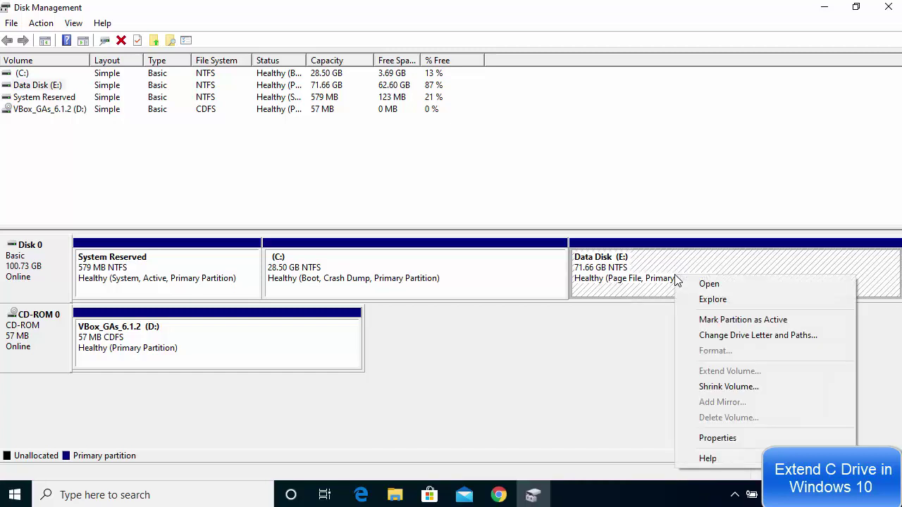
pyautogui.click(724, 386)
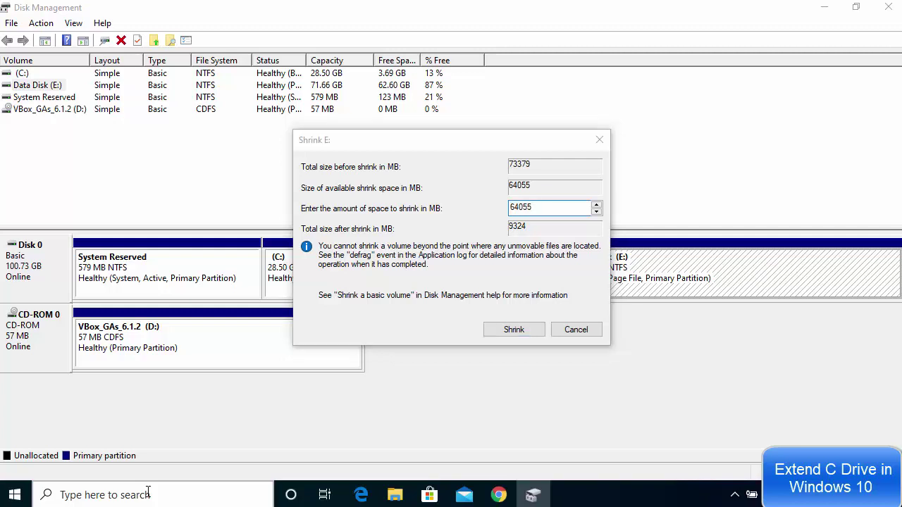
pyautogui.click(148, 493)
pyautogui.write('cal')
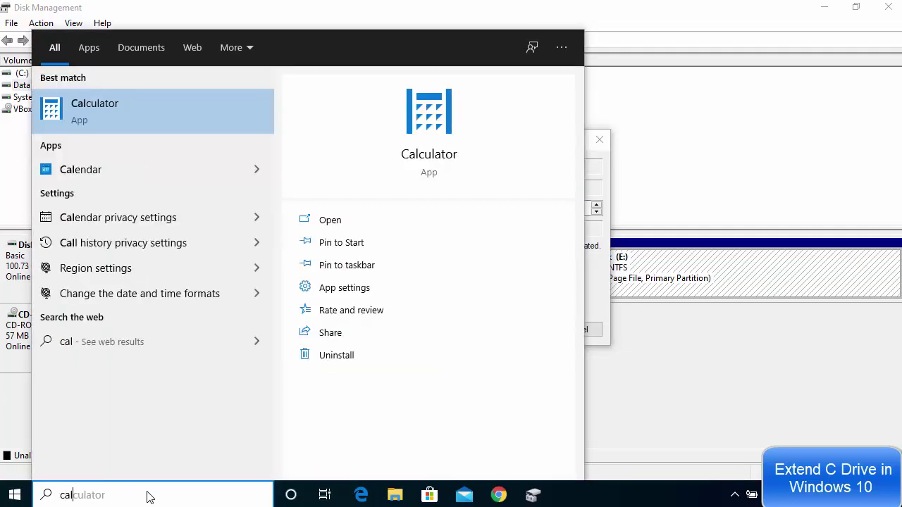
pyautogui.click(169, 102)
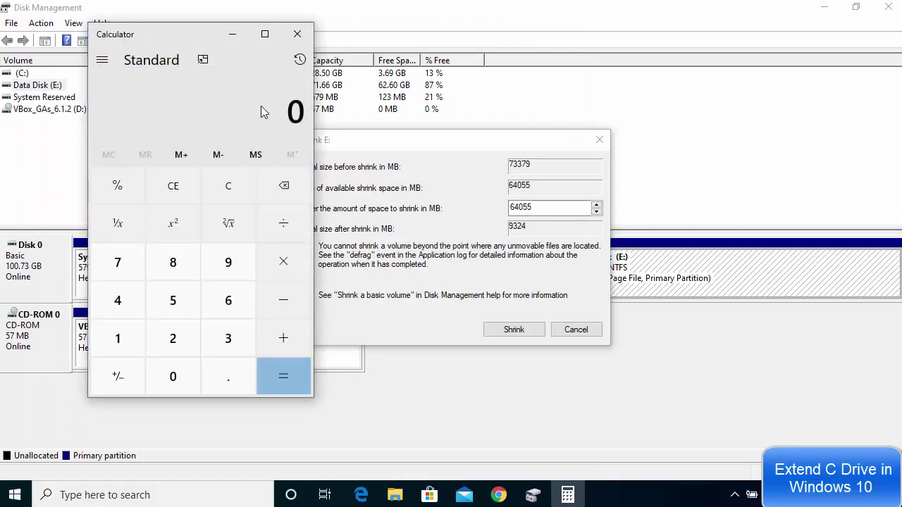
pyautogui.write('1024')
pyautogui.press('*')
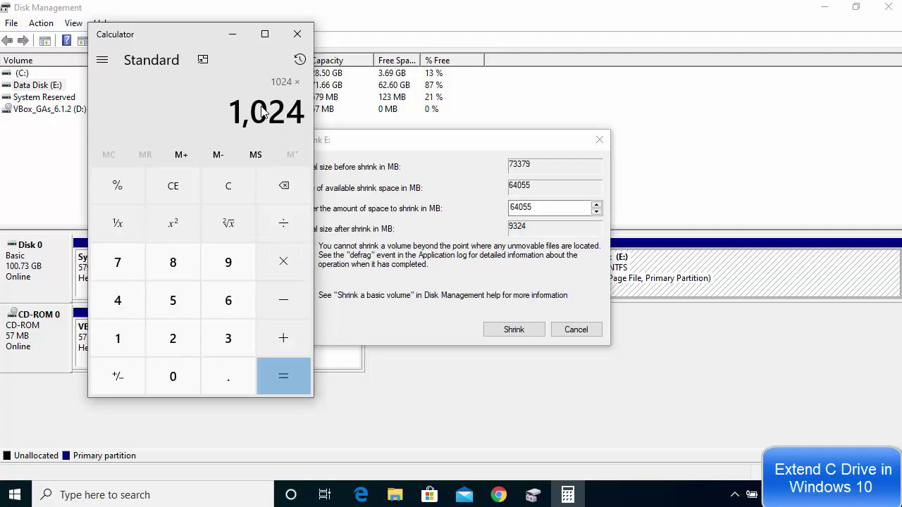
pyautogui.write('20')
pyautogui.press('Return')
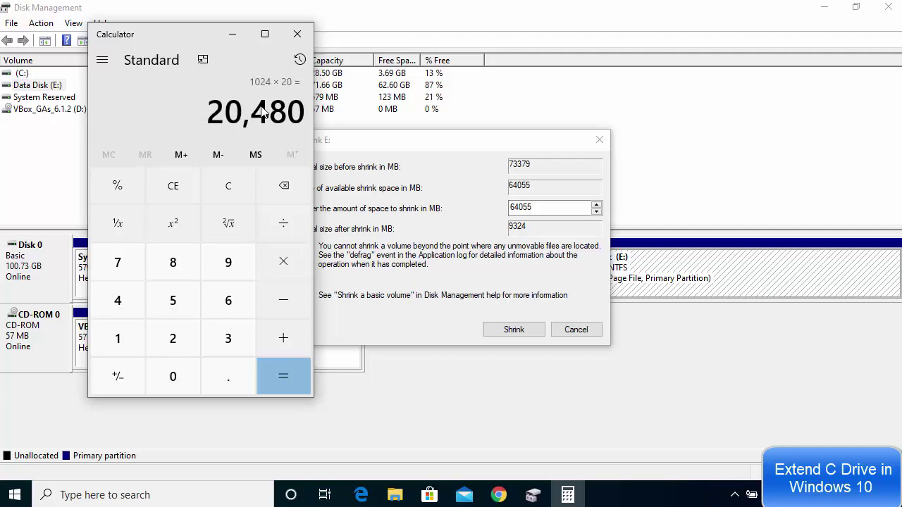
# - Set the amount of space to shrink to 20480 MB and shrink the E: volume
pyautogui.doubleClick(527, 206)
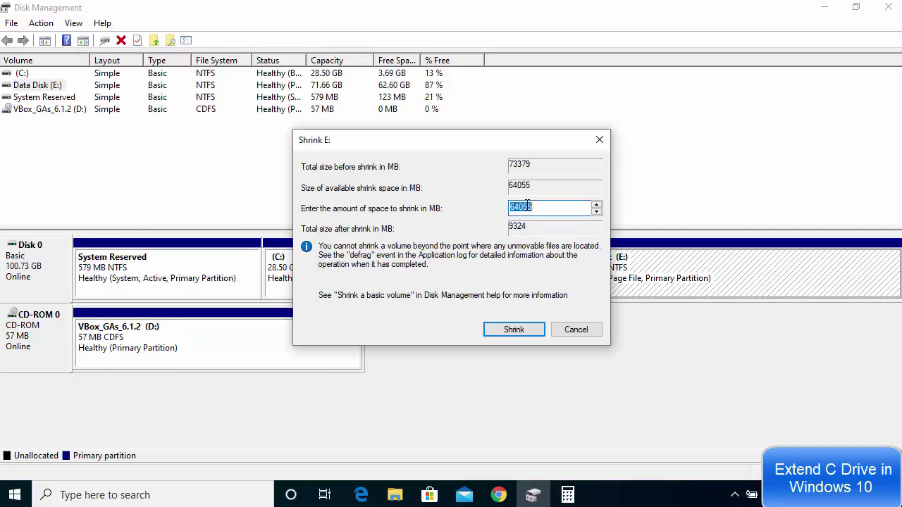
pyautogui.write('20480')
pyautogui.click(509, 329)
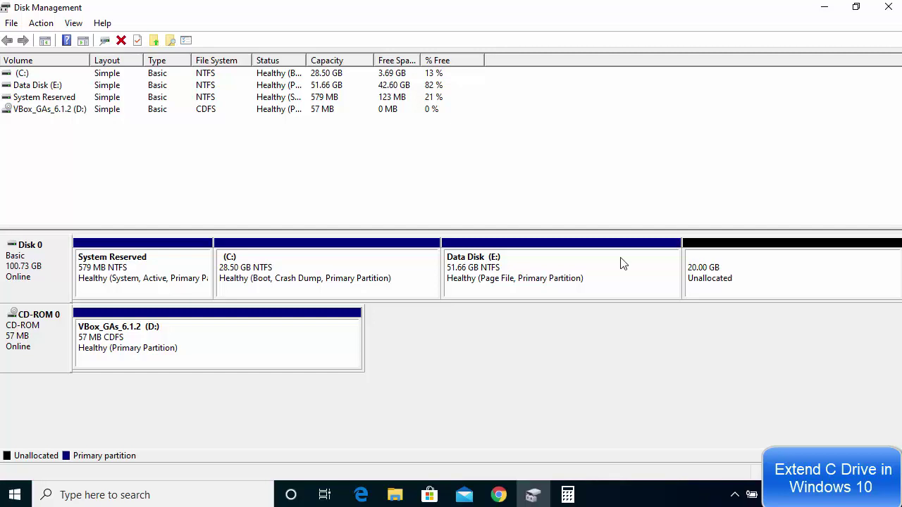
# - Start a new simple volume on the unallocated space of Disk 0, accepting the full size of 20480 MB
pyautogui.click(741, 282)
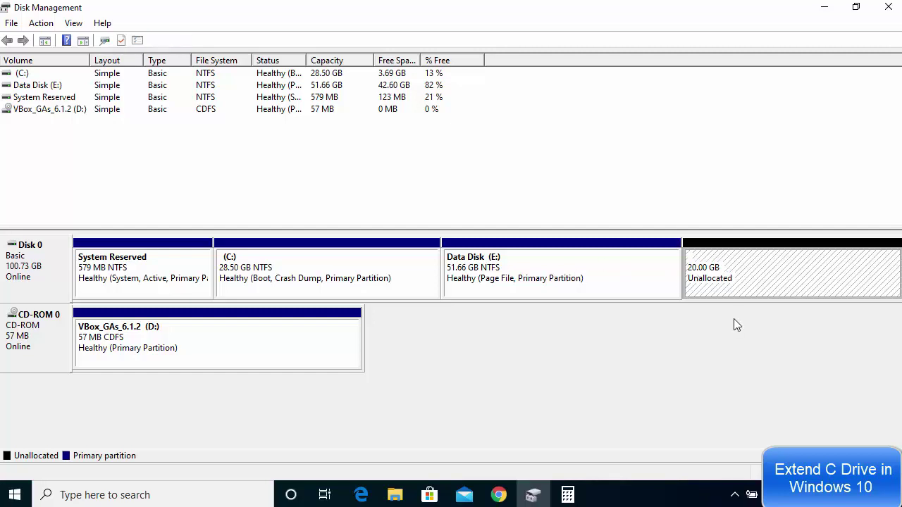
pyautogui.rightClick(751, 272)
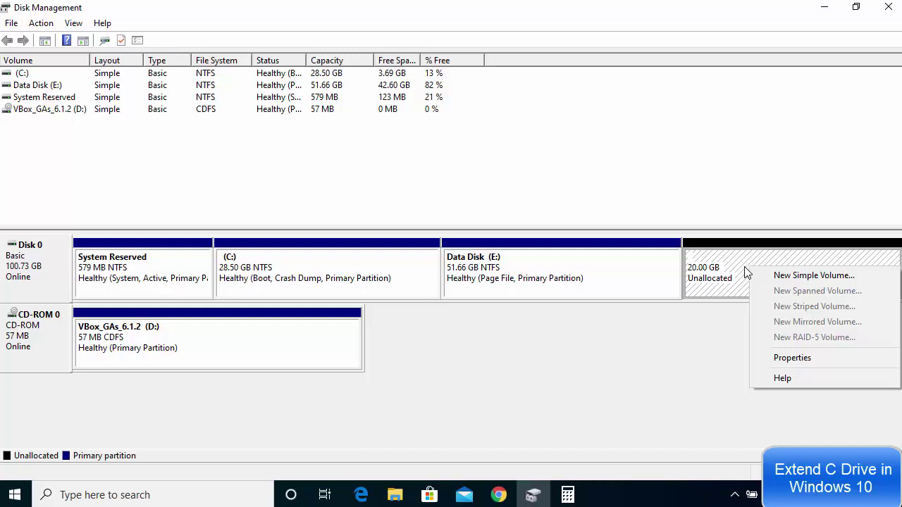
pyautogui.click(787, 280)
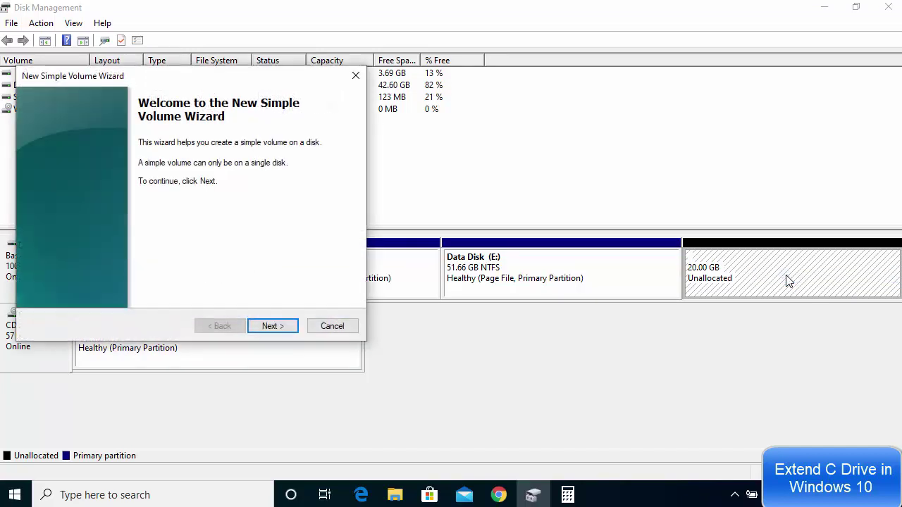
pyautogui.click(270, 327)
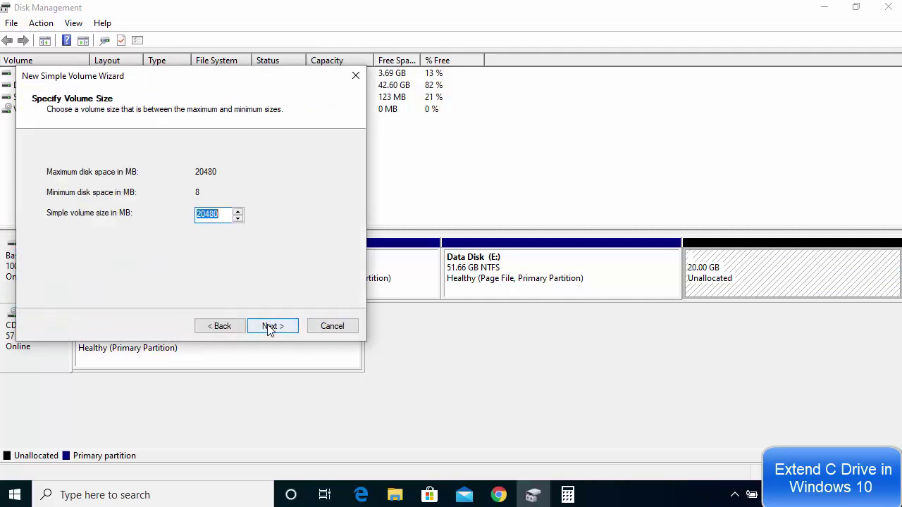
pyautogui.click(268, 326)
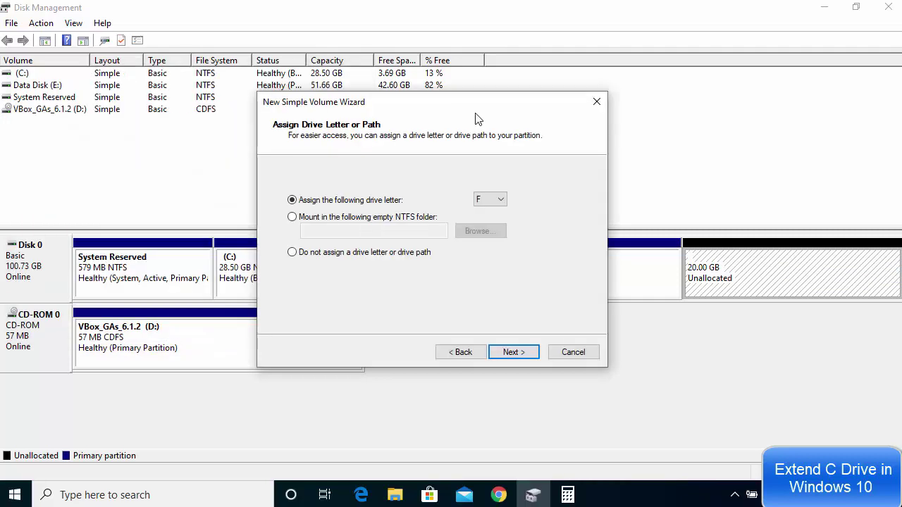
# - Look through the available drive letters and assign F to the new volume
pyautogui.moveTo(423, 111); pyautogui.dragTo(497, 127)
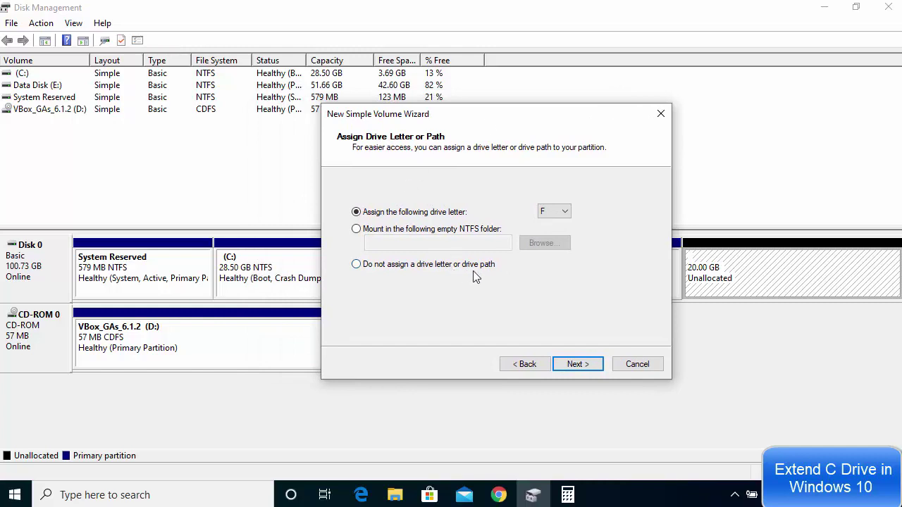
pyautogui.click(552, 213)
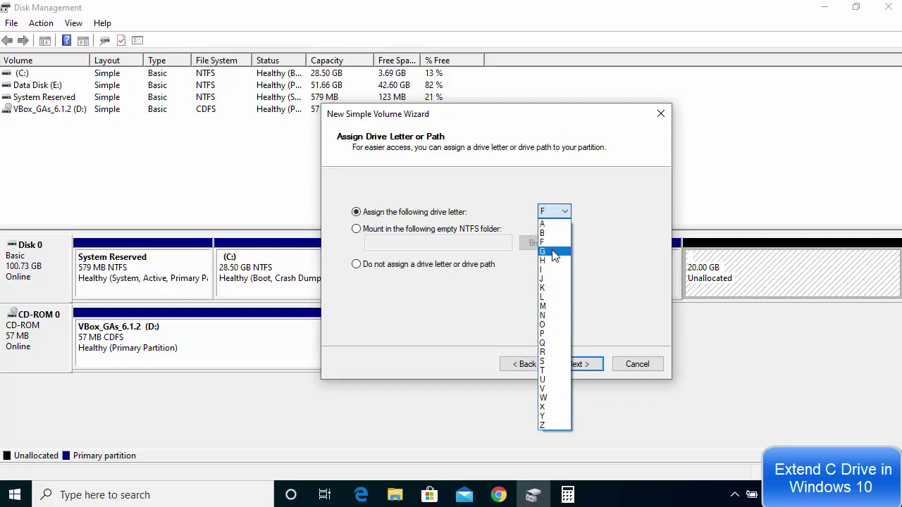
pyautogui.click(592, 213)
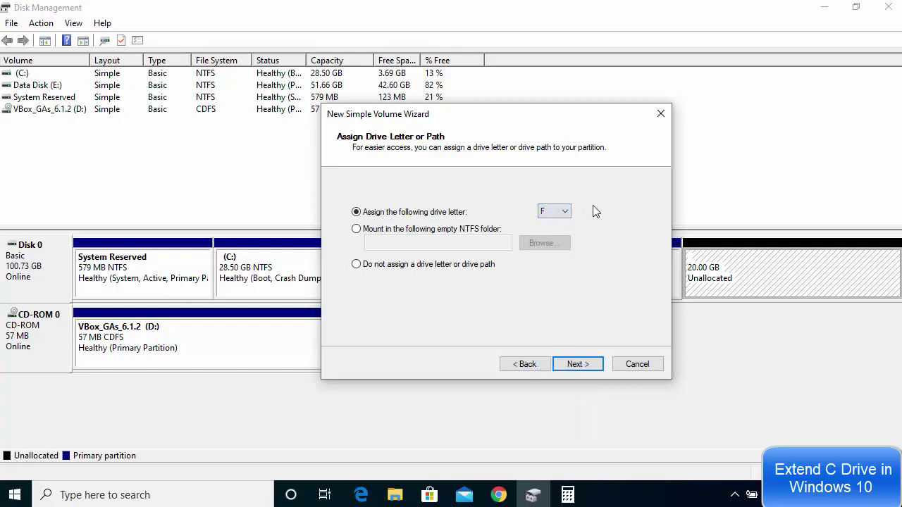
pyautogui.click(552, 217)
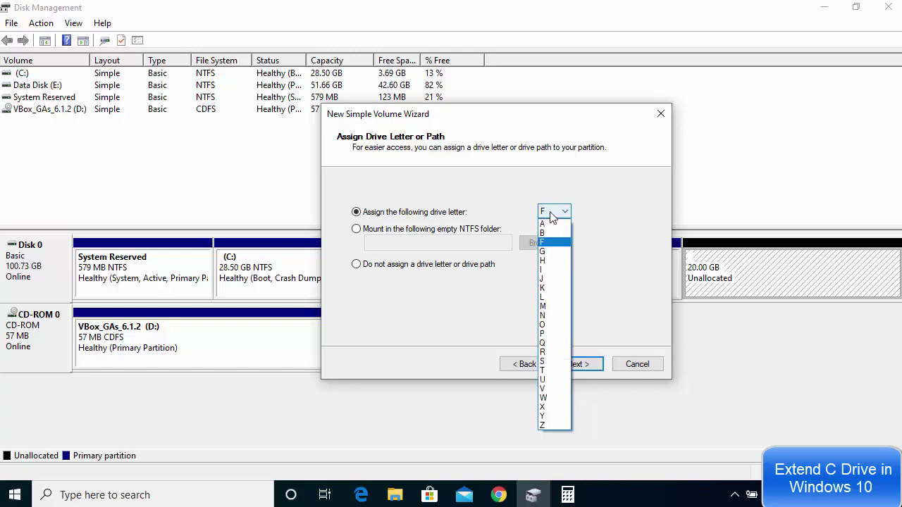
pyautogui.click(601, 275)
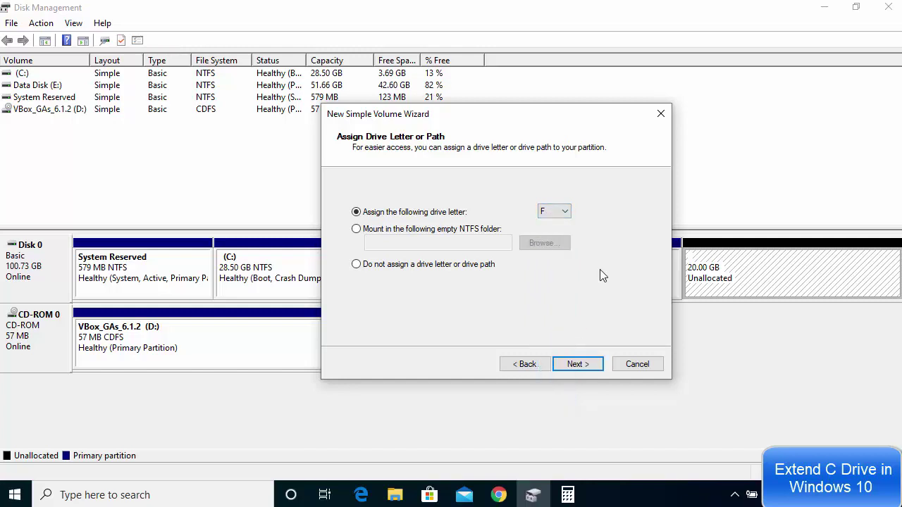
pyautogui.click(580, 362)
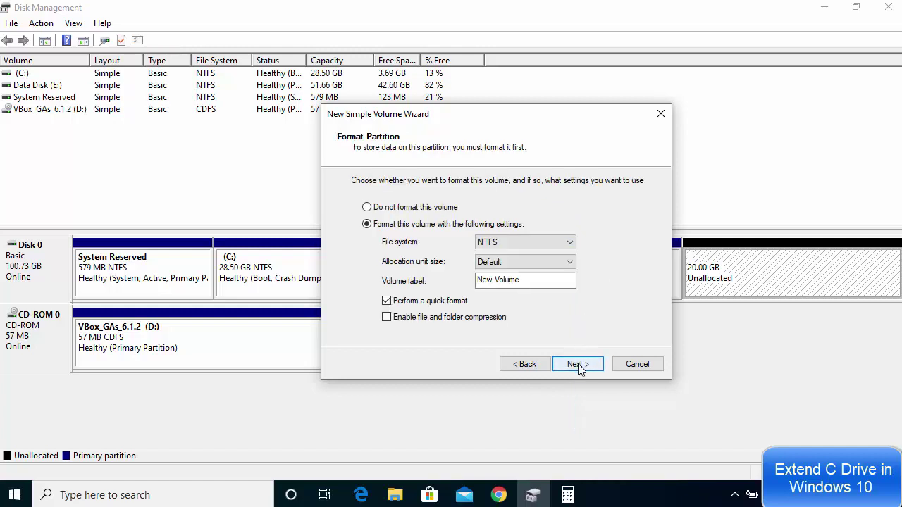
# - Keep the NTFS quick format with the label New Volume and finish creating the volume
pyautogui.click(508, 281)
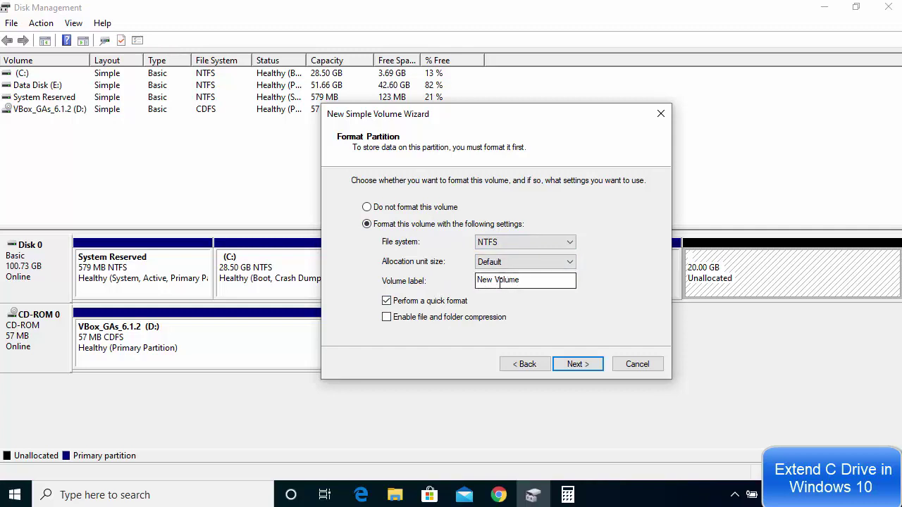
pyautogui.click(575, 366)
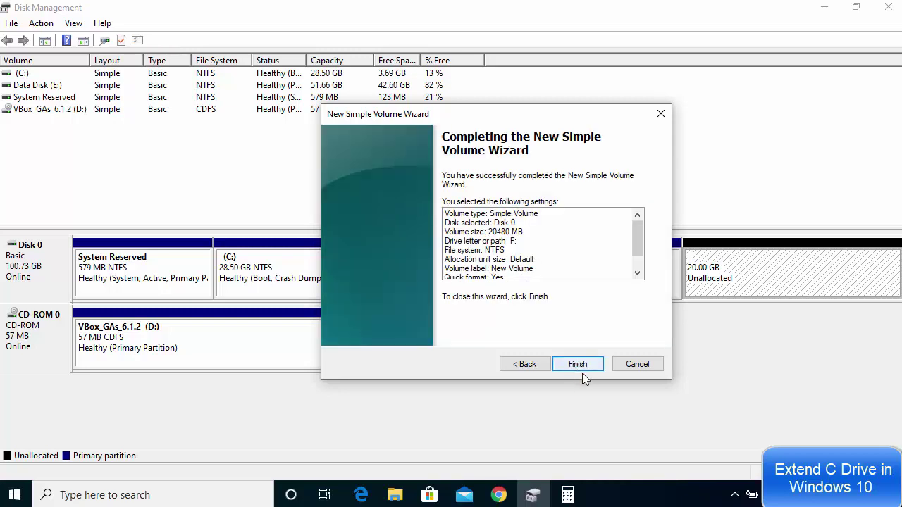
pyautogui.click(579, 364)
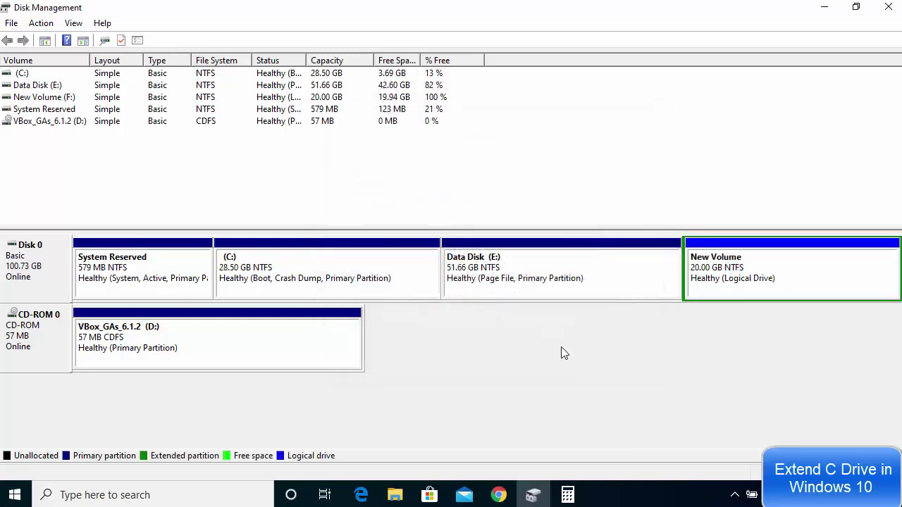
# - Check New Volume (F:) and its available space under This PC in File Explorer
pyautogui.click(403, 494)
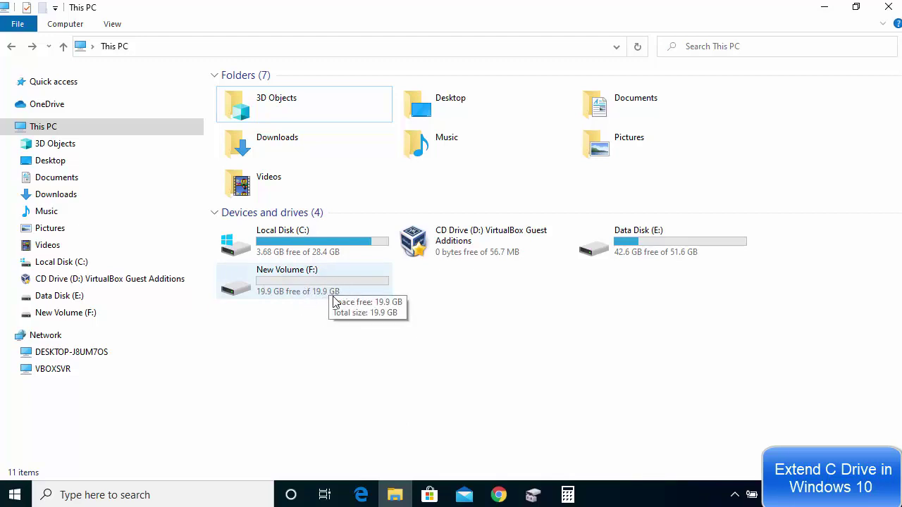
# - Move the BlueStacks folder from Data Disk (E:) to New Volume (F:), then return to This PC
pyautogui.doubleClick(597, 248)
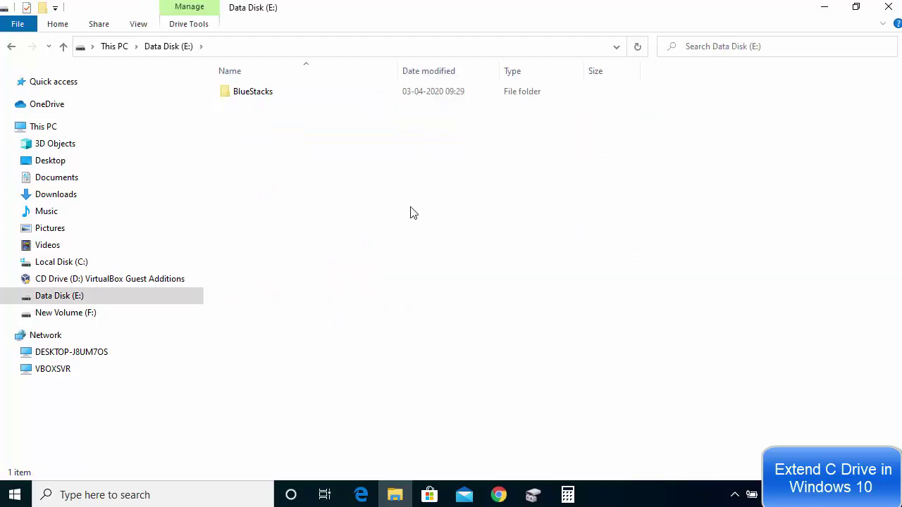
pyautogui.press('Down')
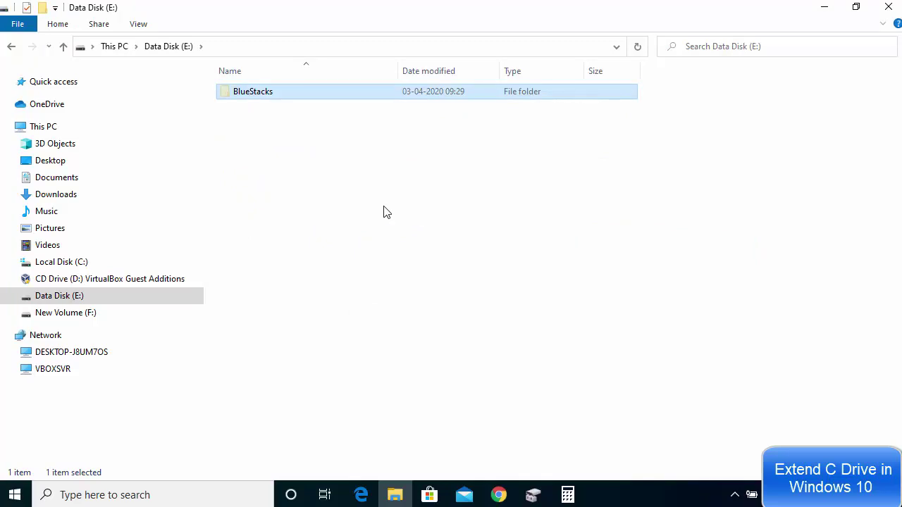
pyautogui.click(9, 49)
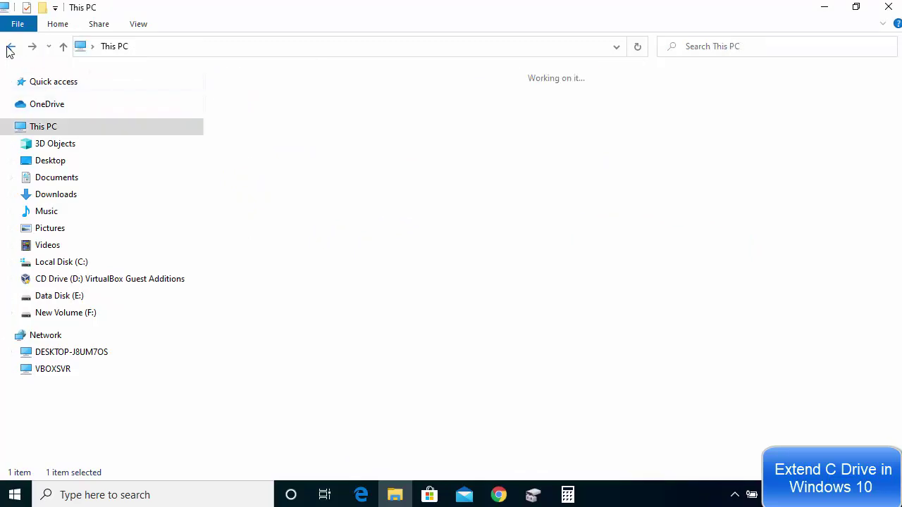
pyautogui.doubleClick(284, 290)
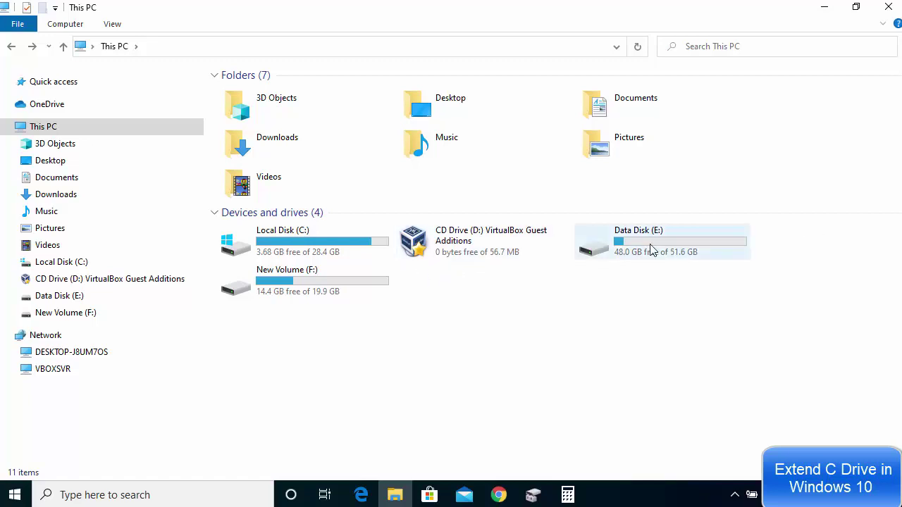
pyautogui.moveTo(662, 245)
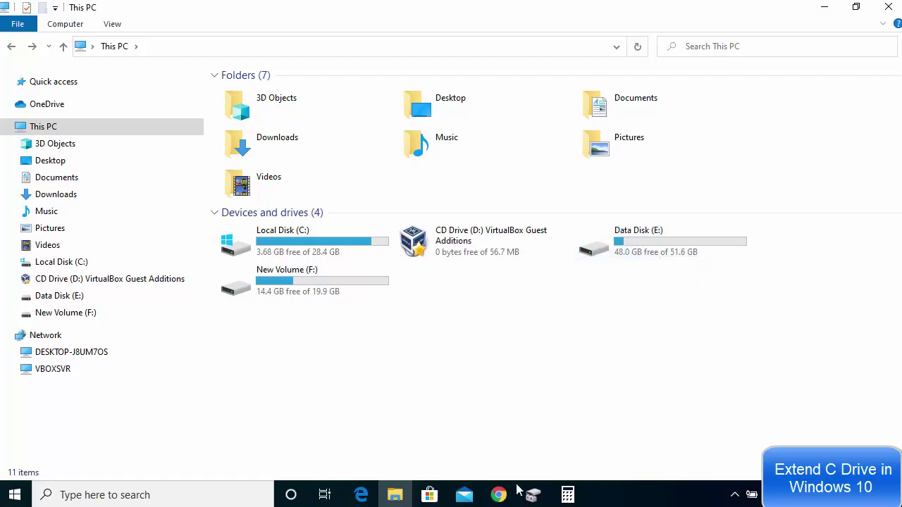
# - Switch to Disk Management and check which volume operations are available for Data Disk (E:)
pyautogui.click(535, 496)
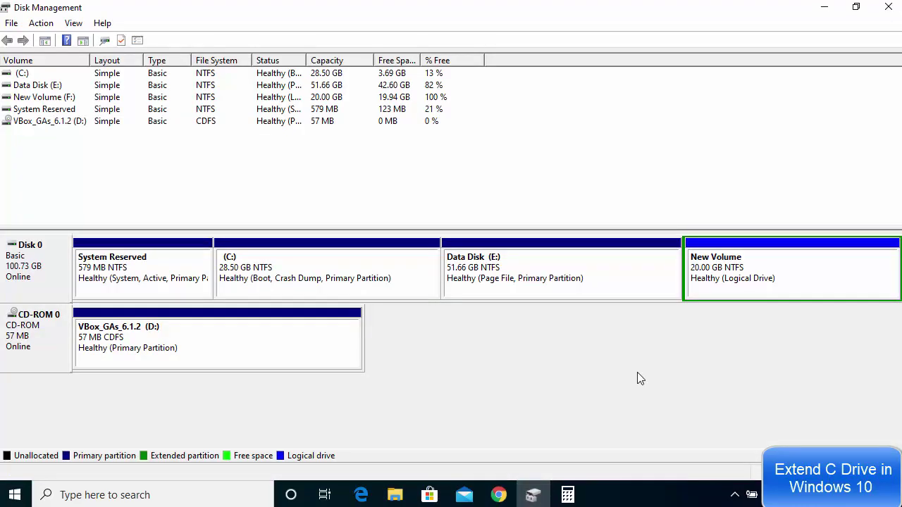
pyautogui.click(562, 269)
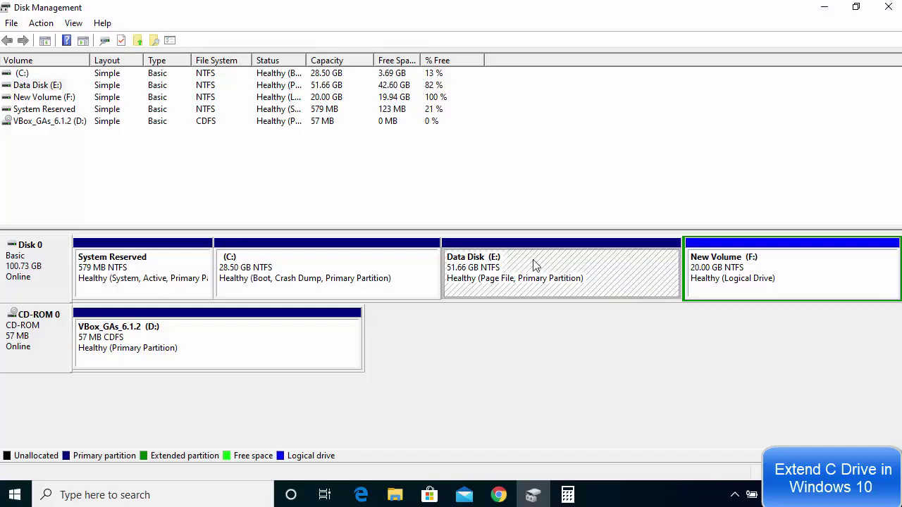
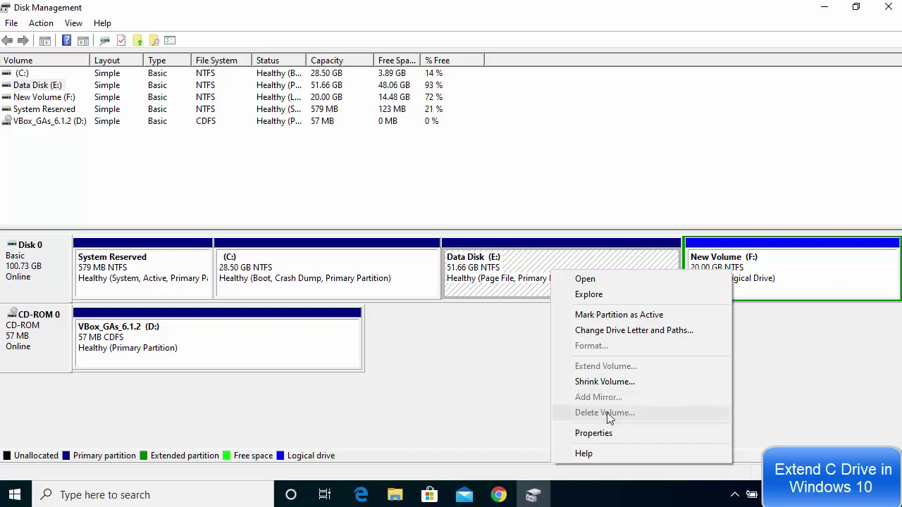
pyautogui.click(461, 432)
# - Search Windows for Advanced System Settings and open the Virtual Memory settings from the advanced performance options
pyautogui.click(146, 494)
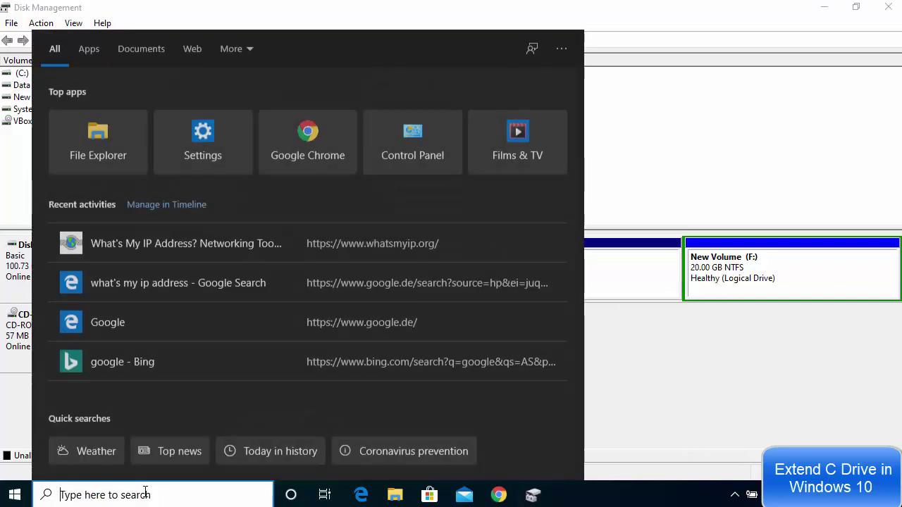
pyautogui.write('Advanced System Settings')
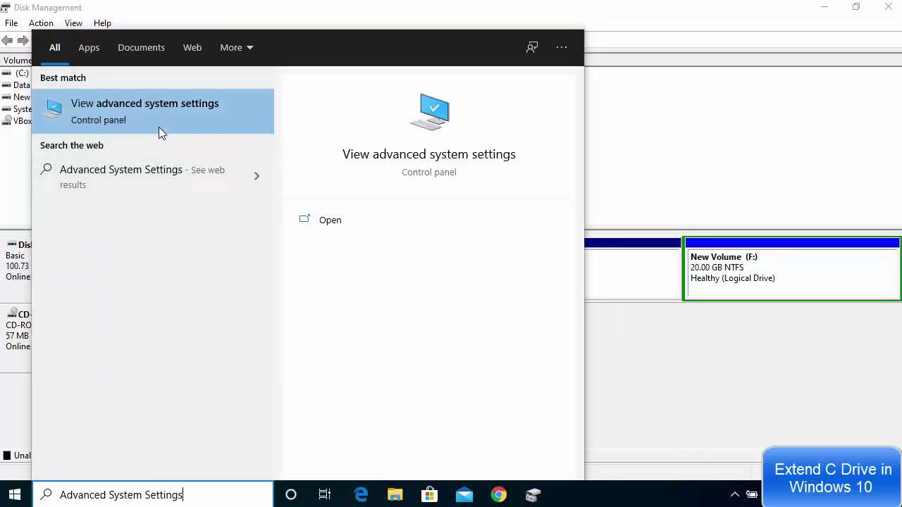
pyautogui.click(120, 109)
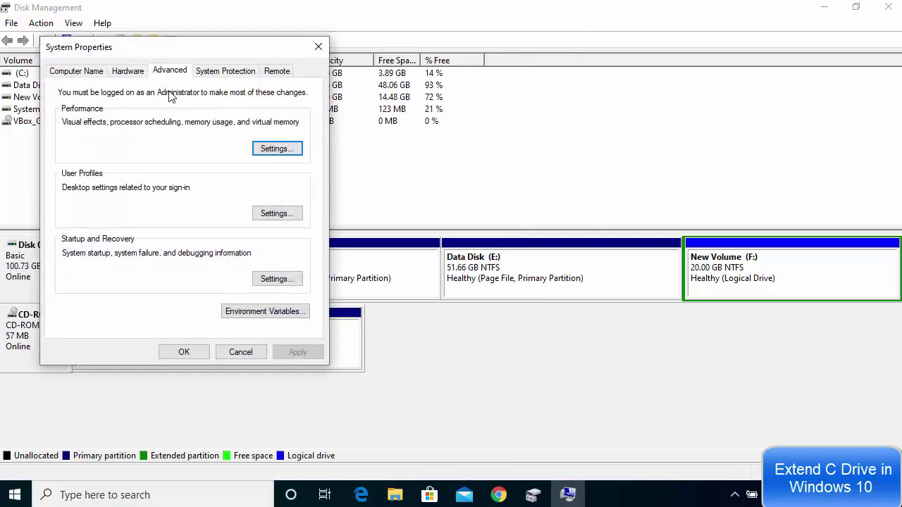
pyautogui.moveTo(177, 54); pyautogui.dragTo(482, 123)
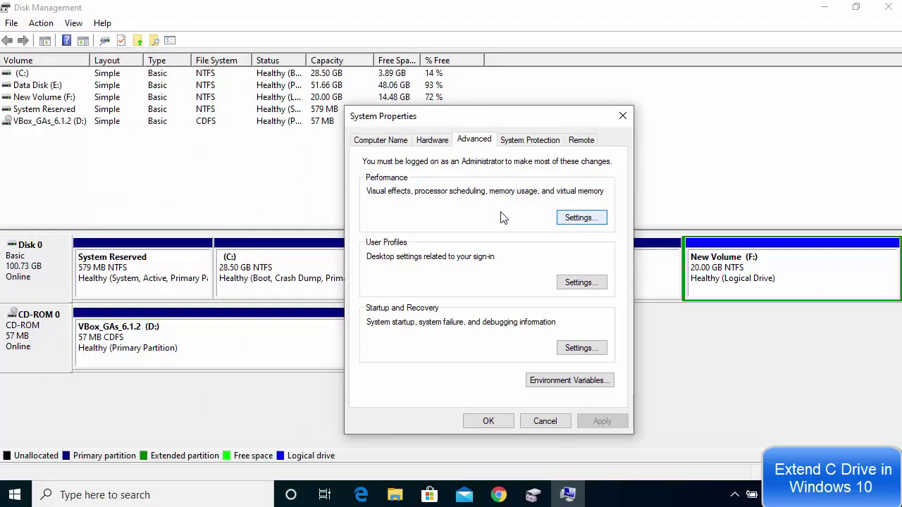
pyautogui.click(578, 220)
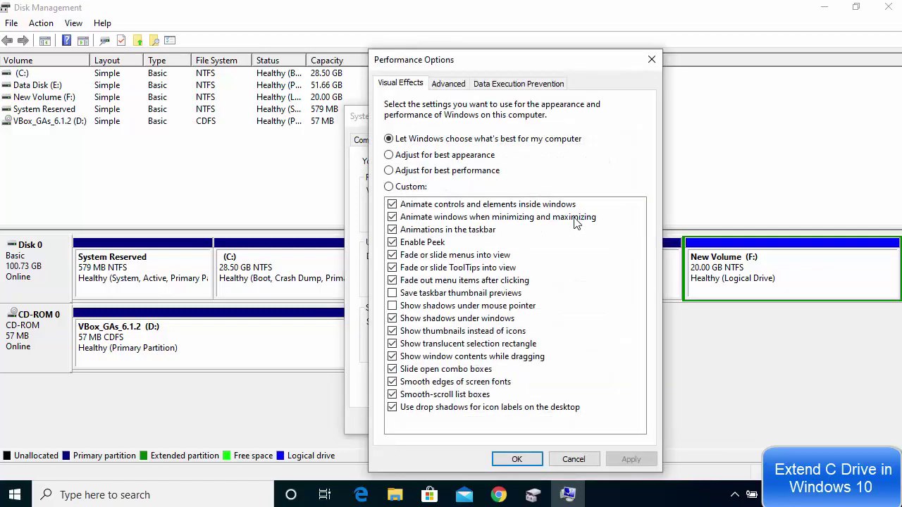
pyautogui.click(449, 84)
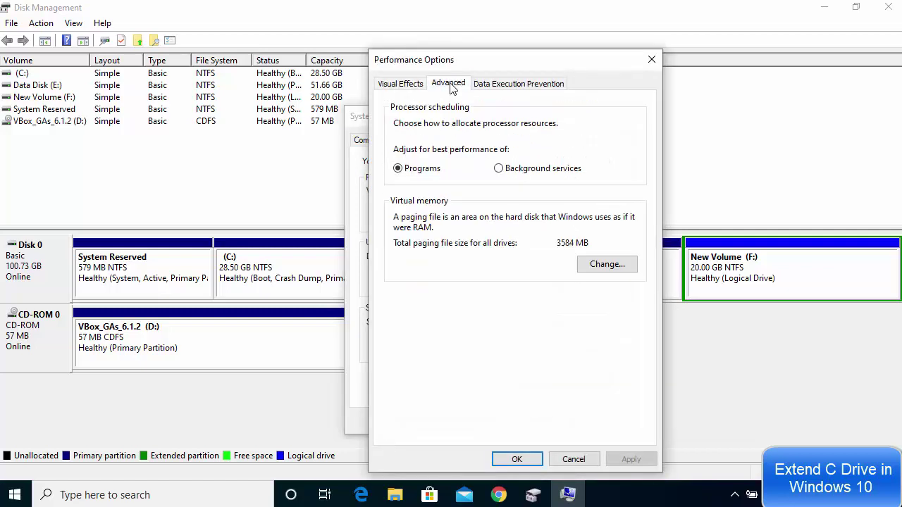
pyautogui.click(597, 270)
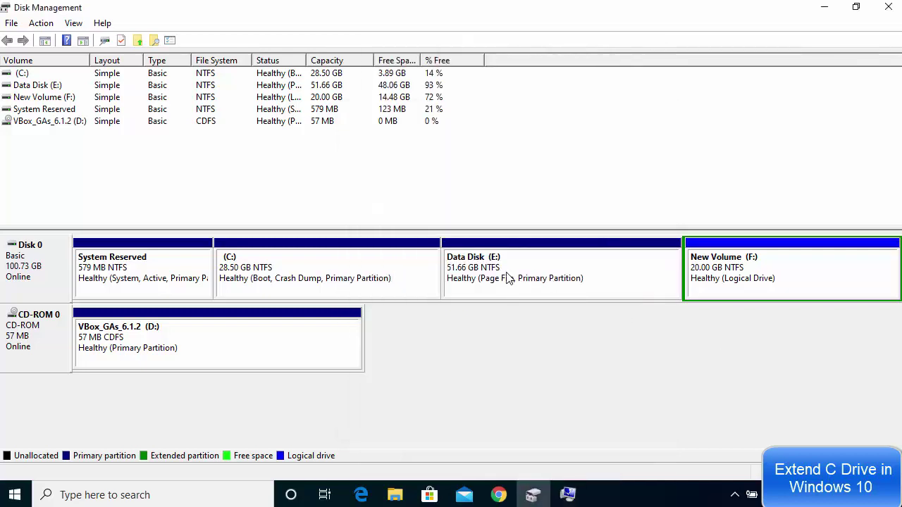
# - Recheck the volume operations offered for Data Disk (E:) in Disk Management, then return to the Virtual Memory settings
pyautogui.rightClick(512, 271)
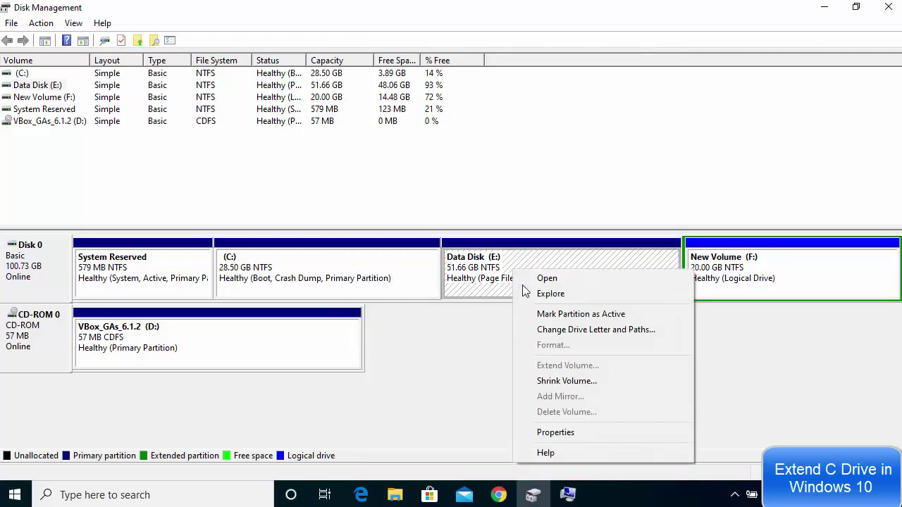
pyautogui.click(464, 331)
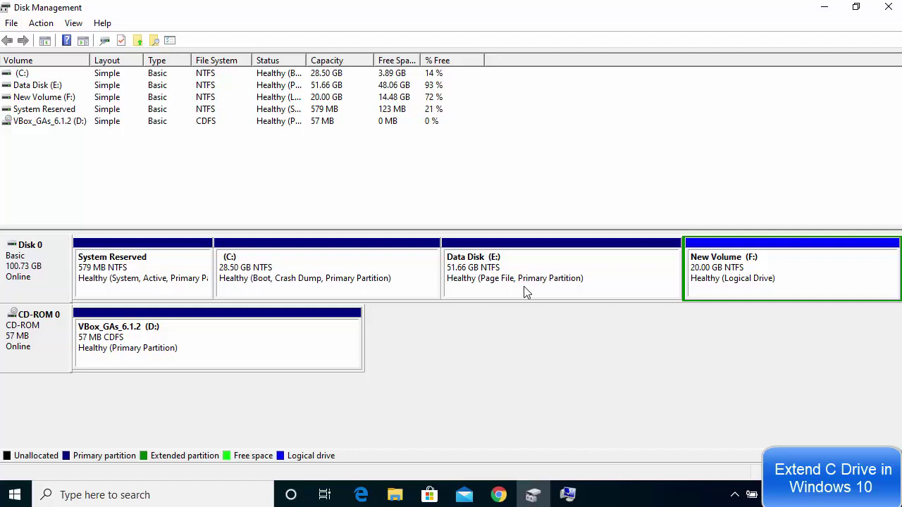
pyautogui.click(568, 495)
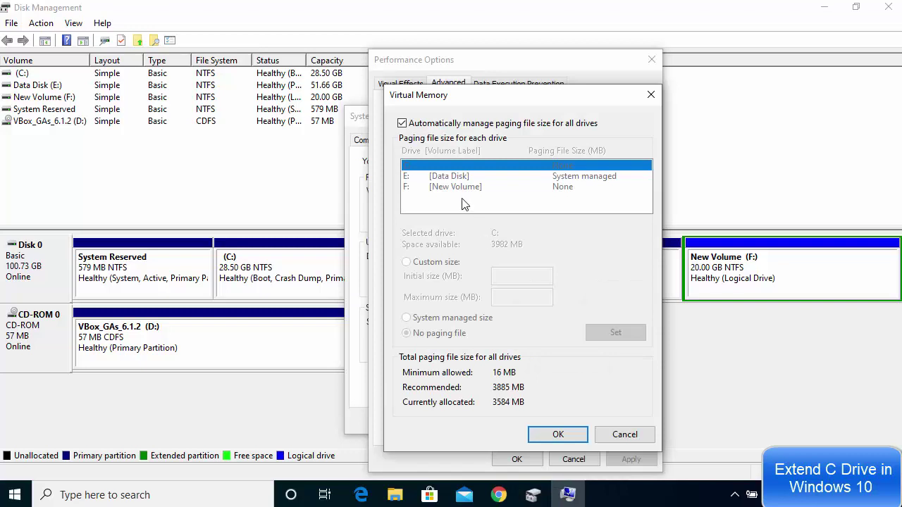
# - Turn off automatic paging file management for all drives and set Data Disk (E:) to No paging file
pyautogui.click(403, 124)
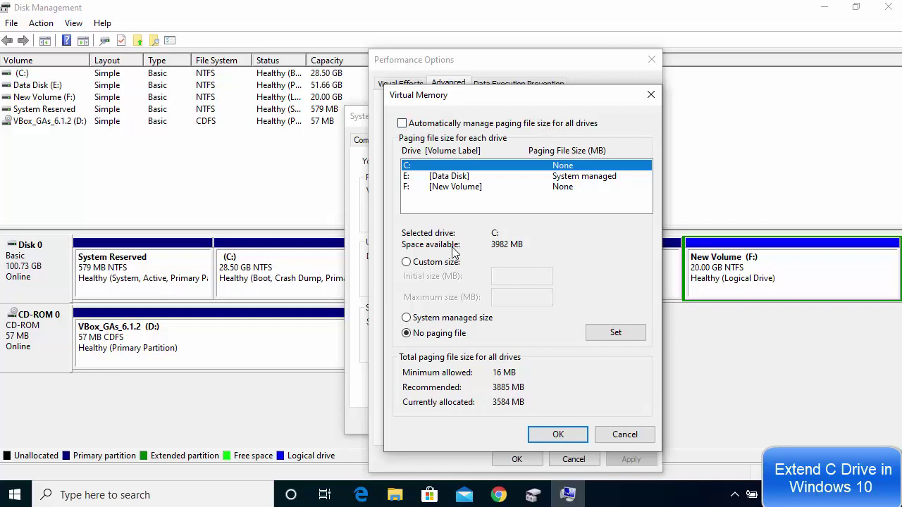
pyautogui.click(444, 177)
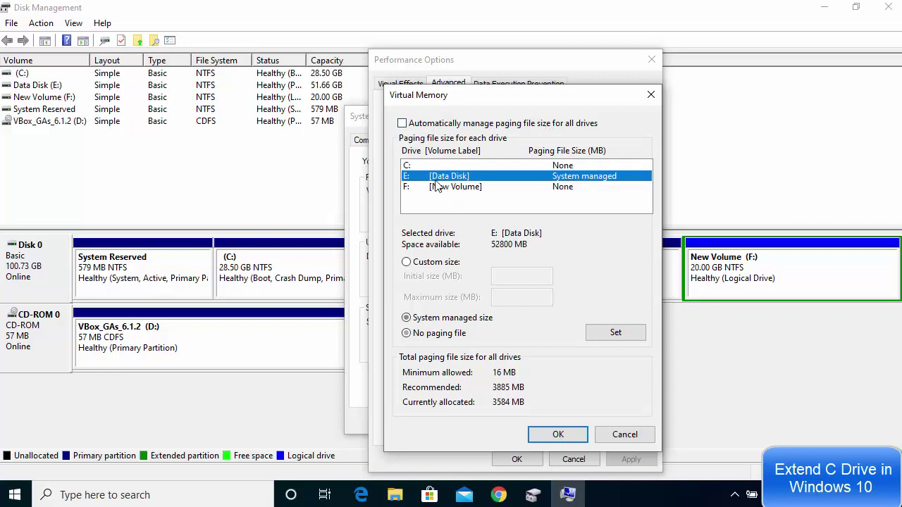
pyautogui.click(407, 334)
pyautogui.click(607, 337)
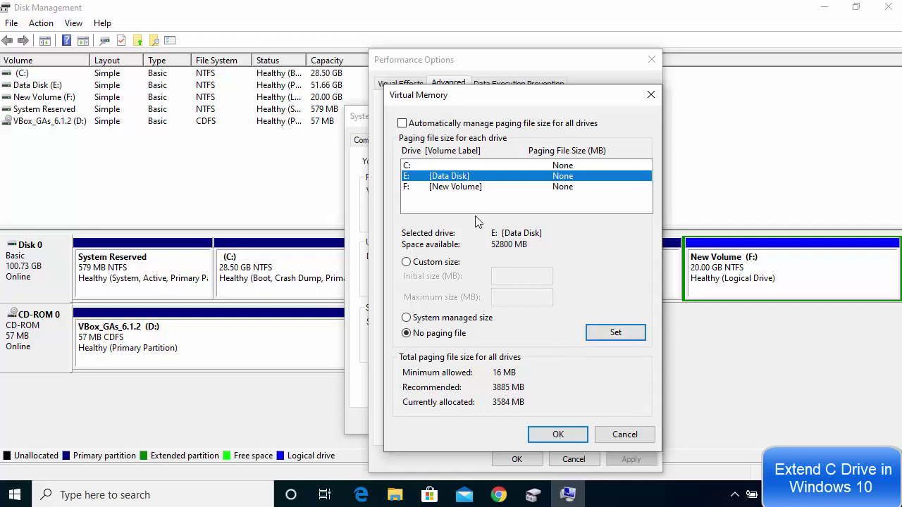
# - Set the C: paging file to System managed size, review E:'s setting, and accept all the open system dialogs
pyautogui.click(427, 167)
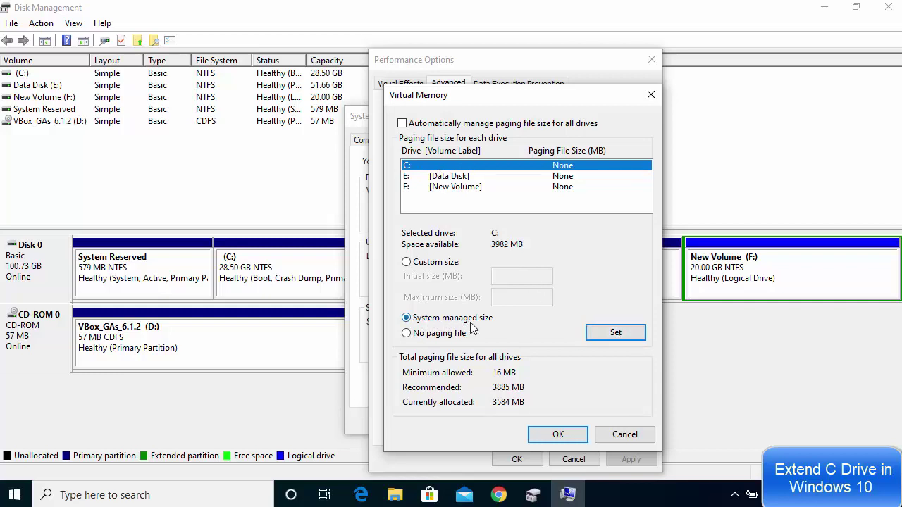
pyautogui.click(602, 336)
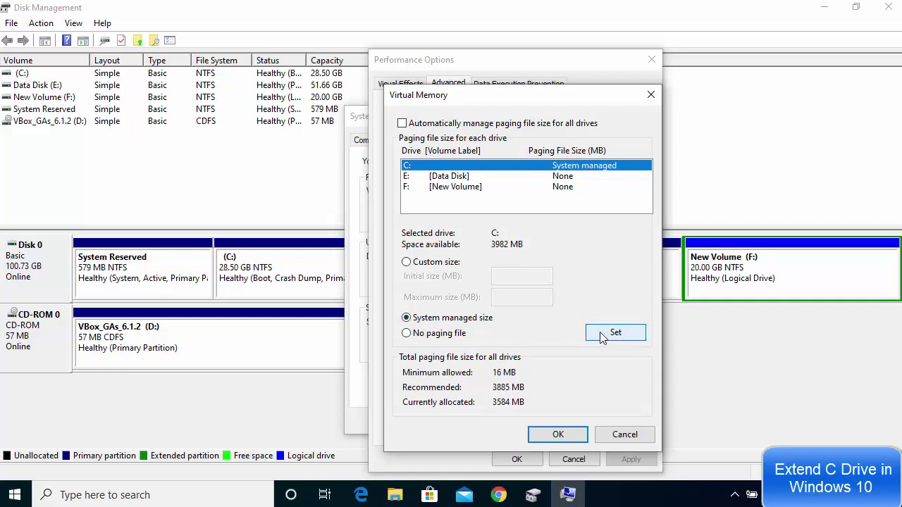
pyautogui.click(449, 176)
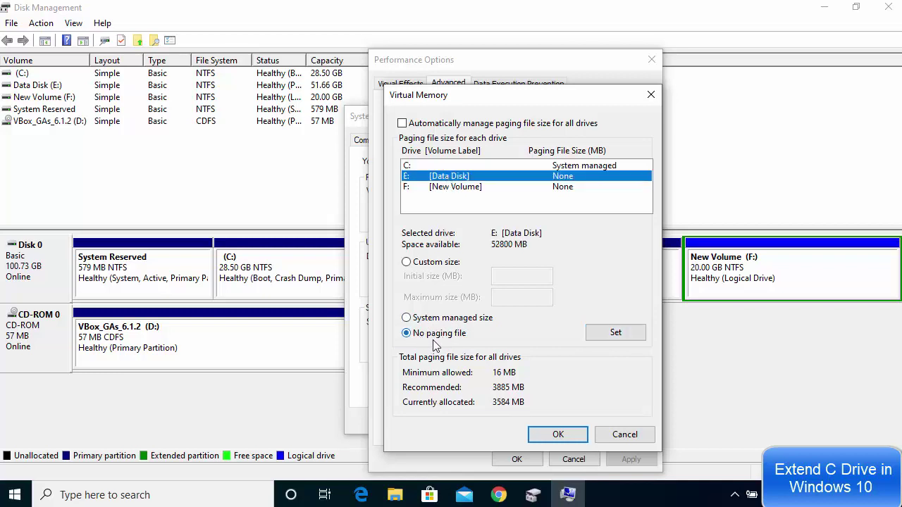
pyautogui.click(432, 166)
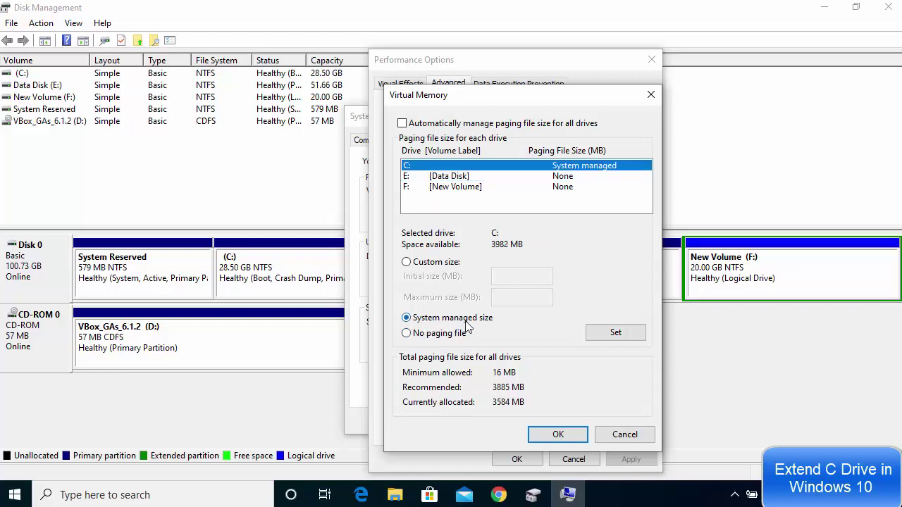
pyautogui.click(558, 434)
pyautogui.click(517, 459)
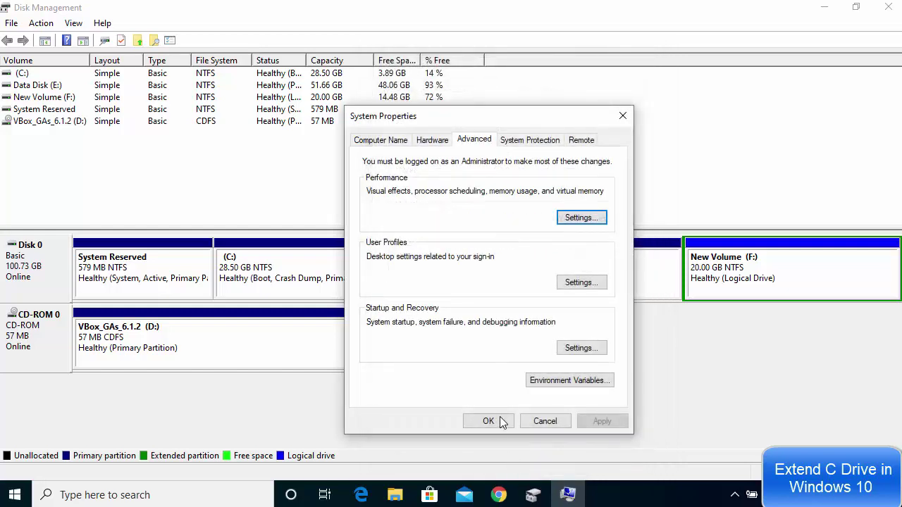
pyautogui.click(502, 421)
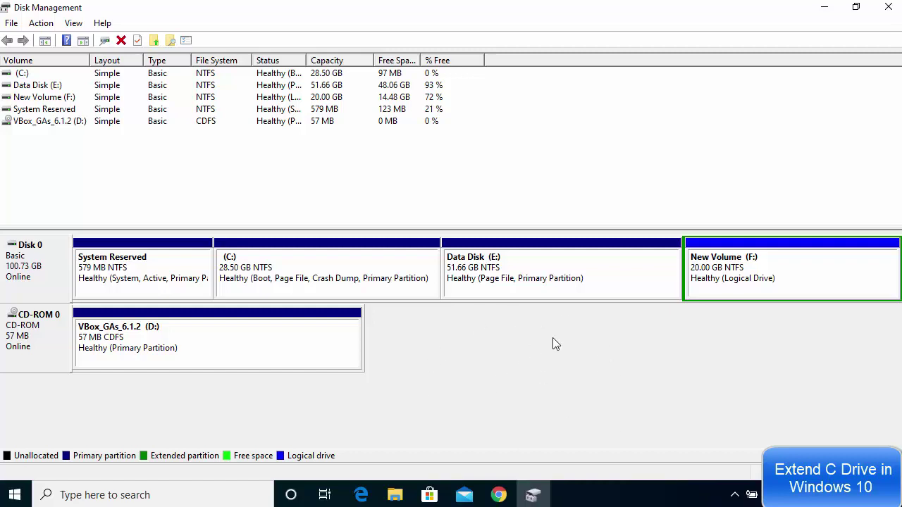
# - Close Disk Management and restart the computer
pyautogui.click(889, 8)
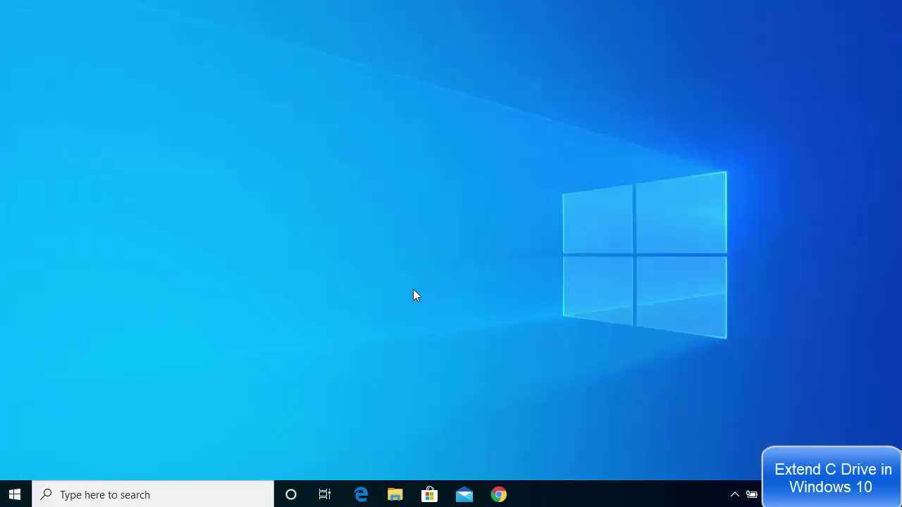
pyautogui.click(21, 497)
pyautogui.click(18, 463)
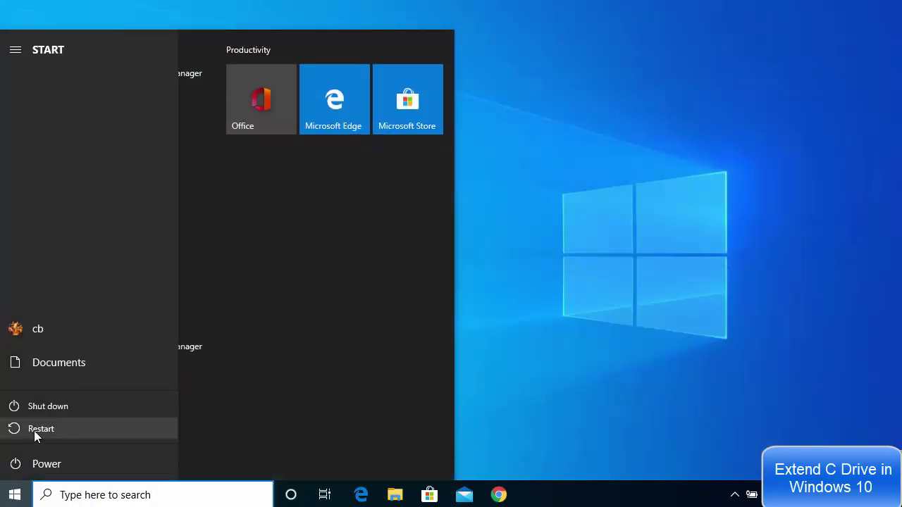
pyautogui.click(33, 430)
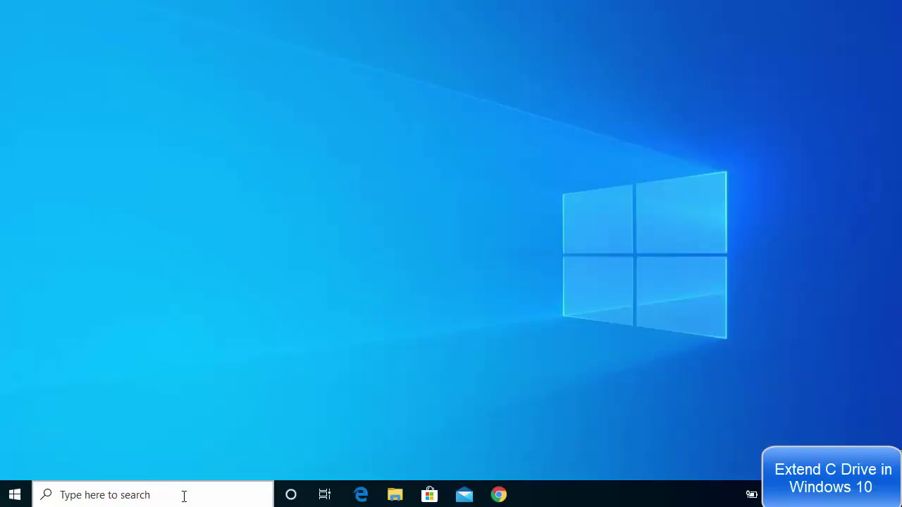
# - Search Windows for "disk ma", open Disk Management maximized, and select the Data Disk (E:) partition
pyautogui.click(183, 495)
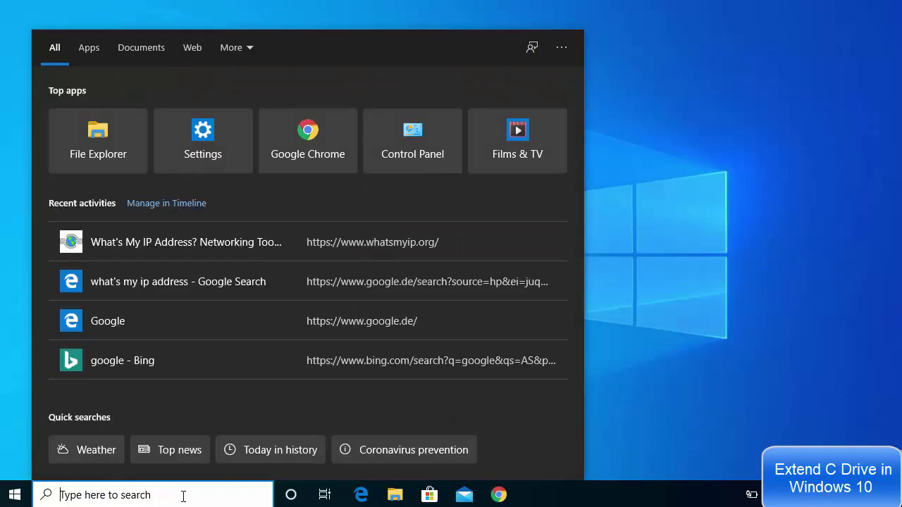
pyautogui.write('disk ma')
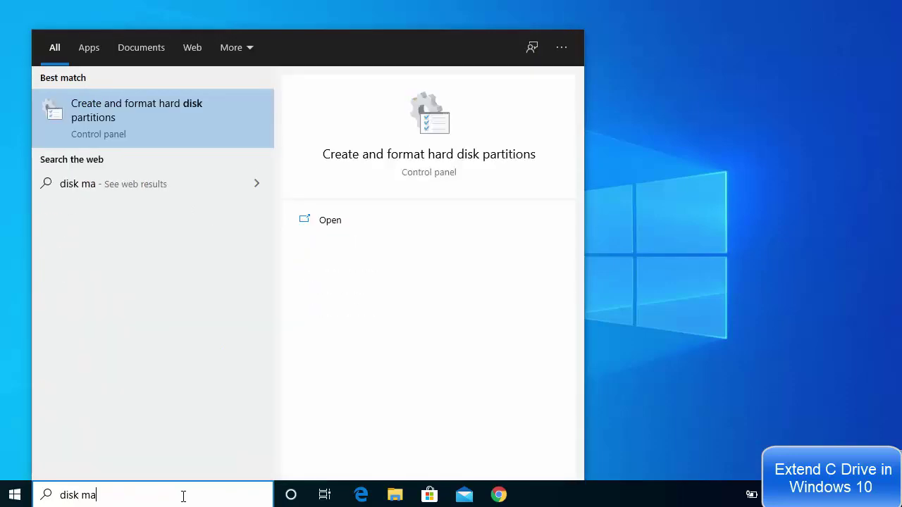
pyautogui.click(109, 115)
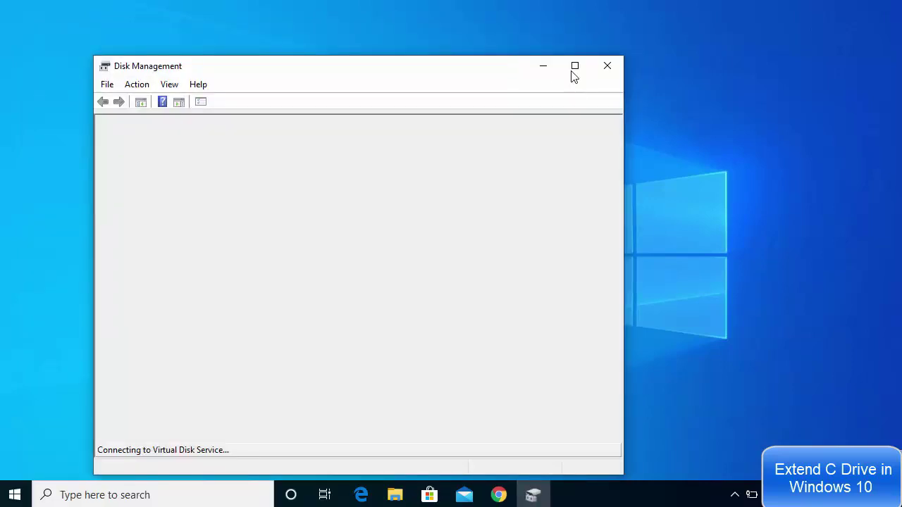
pyautogui.click(573, 66)
pyautogui.click(537, 349)
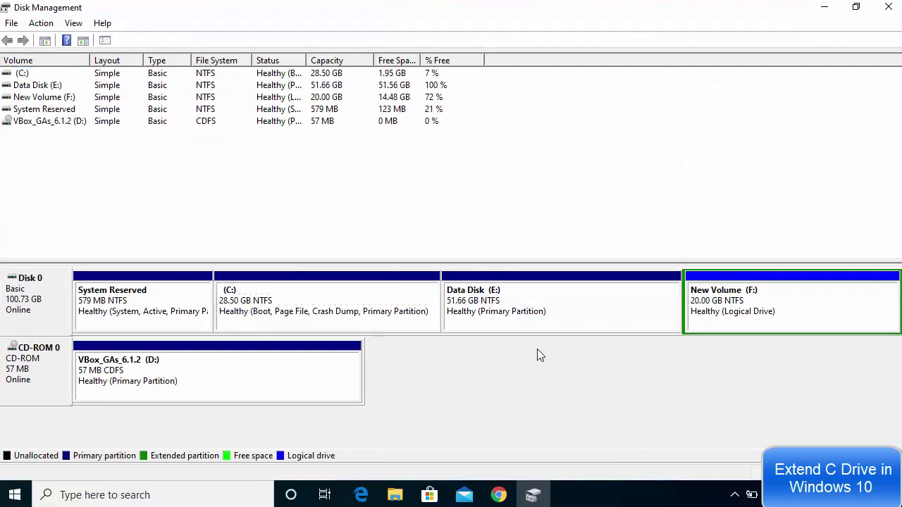
pyautogui.click(534, 314)
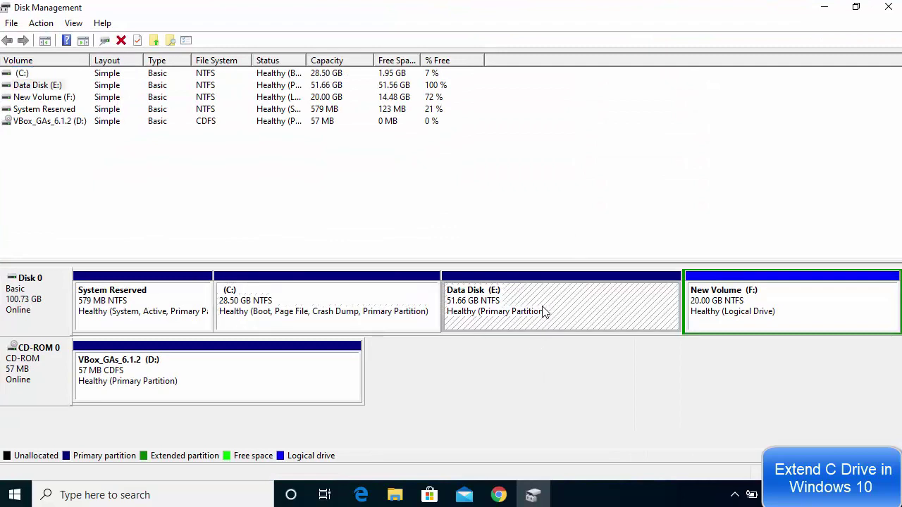
# - Delete the Data Disk (E:) volume and accept the erasure of all its data
pyautogui.rightClick(543, 312)
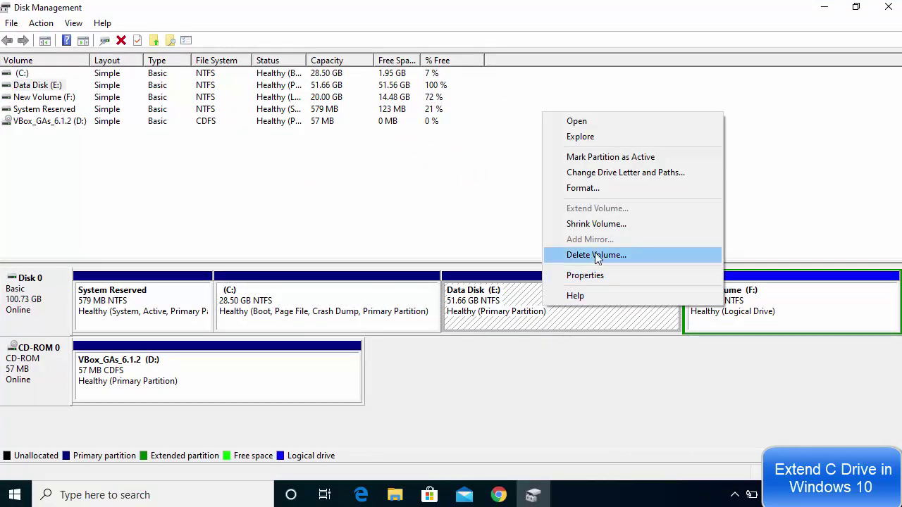
pyautogui.click(590, 335)
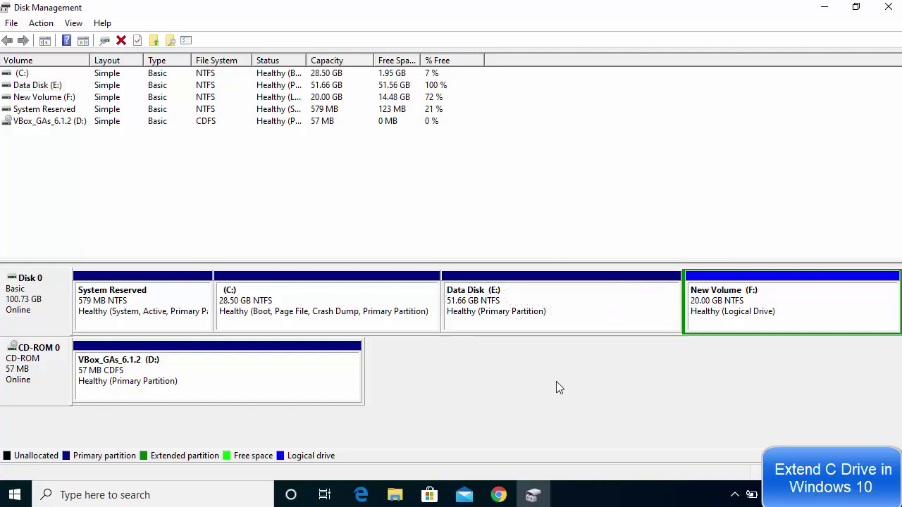
pyautogui.rightClick(543, 302)
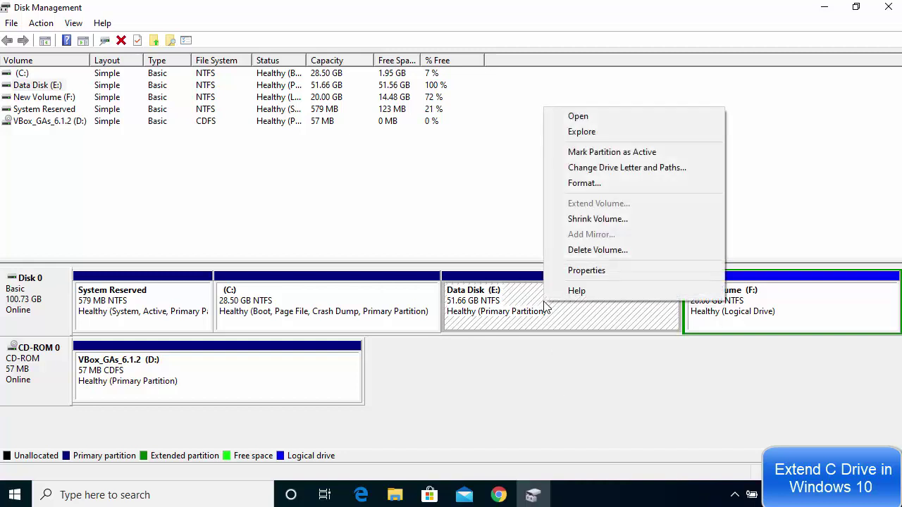
pyautogui.click(587, 250)
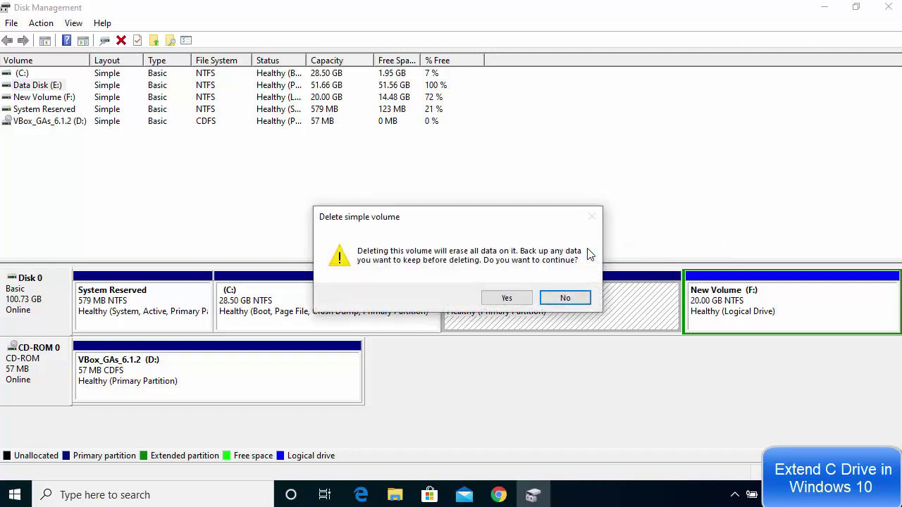
pyautogui.click(506, 299)
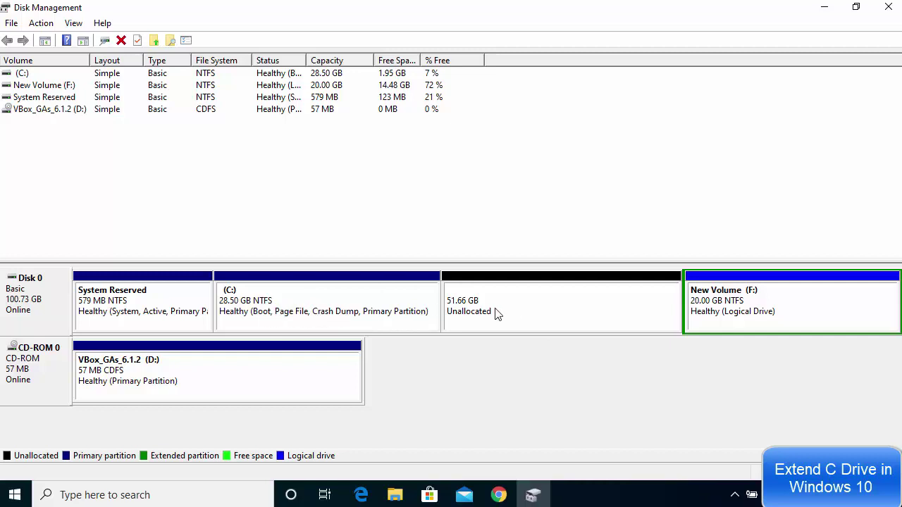
# - Extend the C: volume with the Extend Volume Wizard, using all 52898 MB of unallocated space on Disk 0
pyautogui.click(280, 314)
pyautogui.rightClick(320, 305)
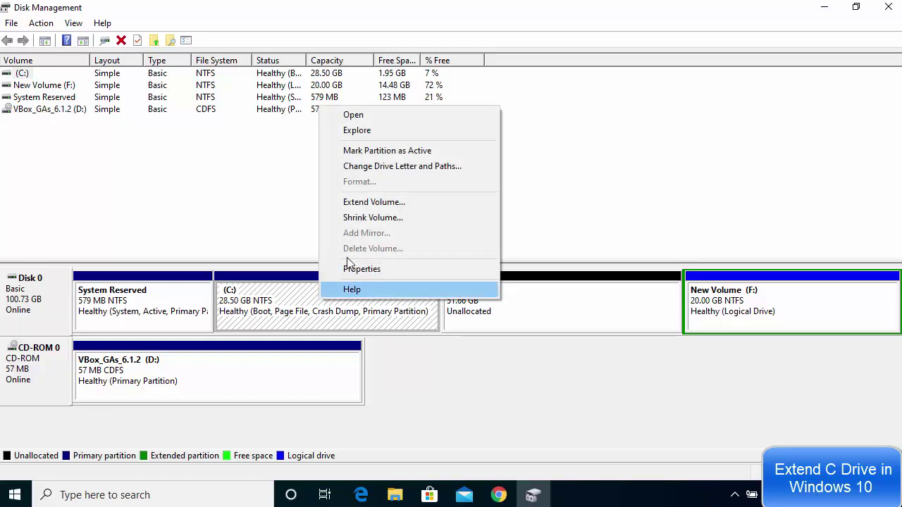
pyautogui.click(364, 203)
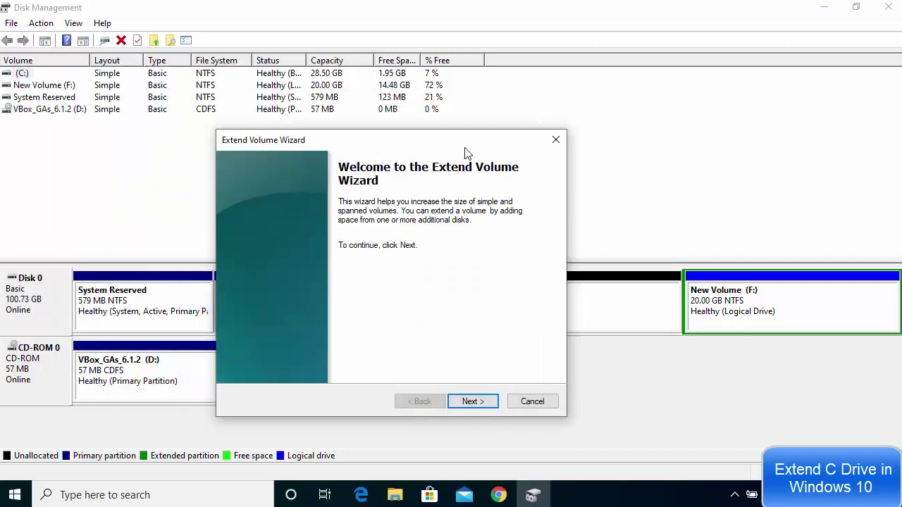
pyautogui.click(511, 398)
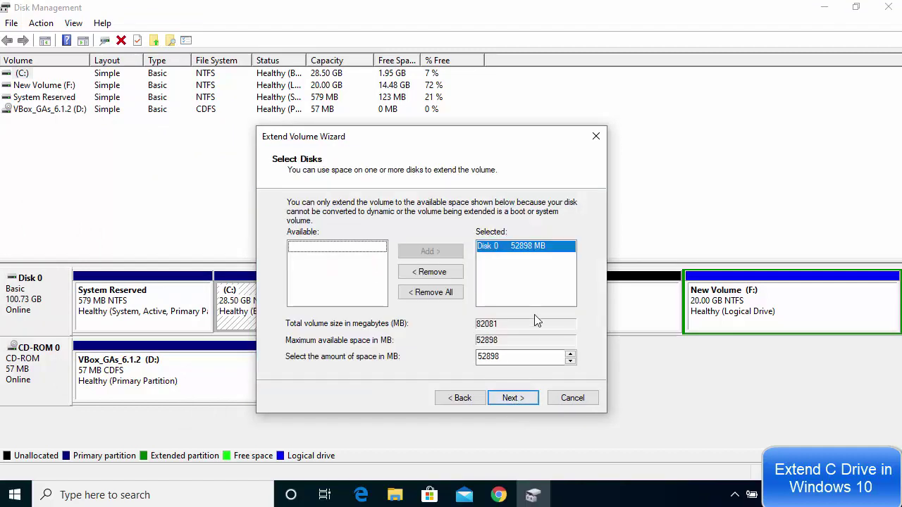
pyautogui.click(506, 399)
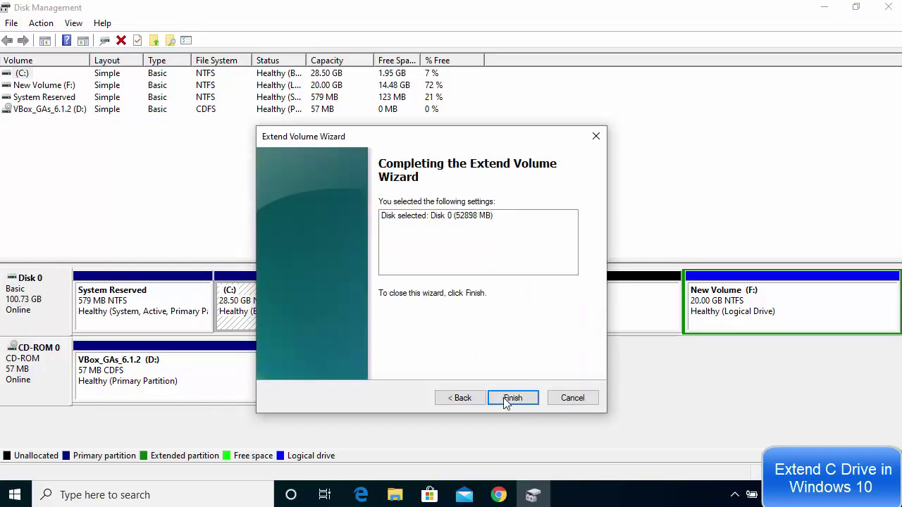
pyautogui.click(511, 399)
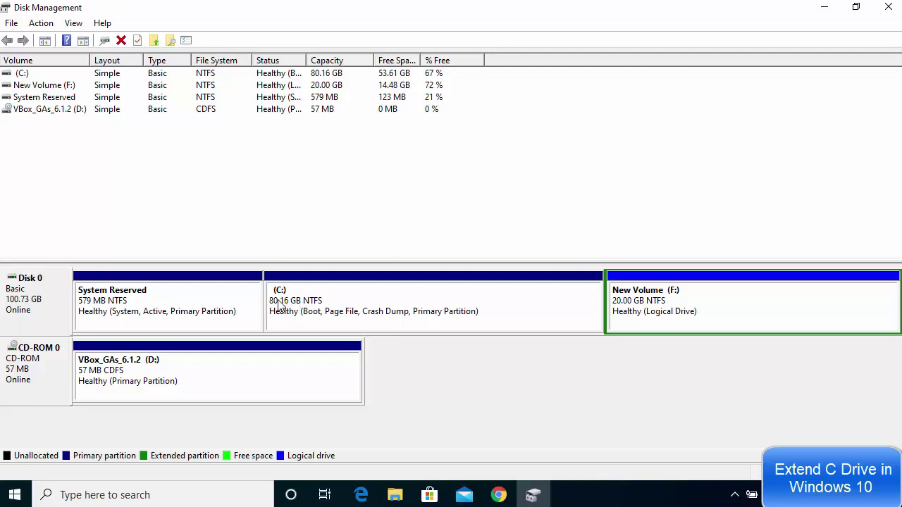
# - Minimize Disk Management, switch to File Explorer, and check the free space and total size of Local Disk (C:) in This PC
pyautogui.click(822, 10)
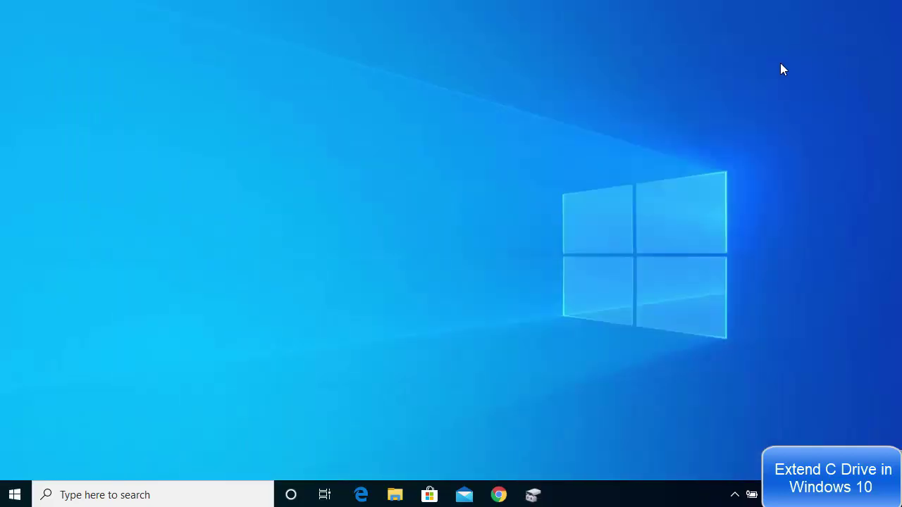
pyautogui.click(397, 490)
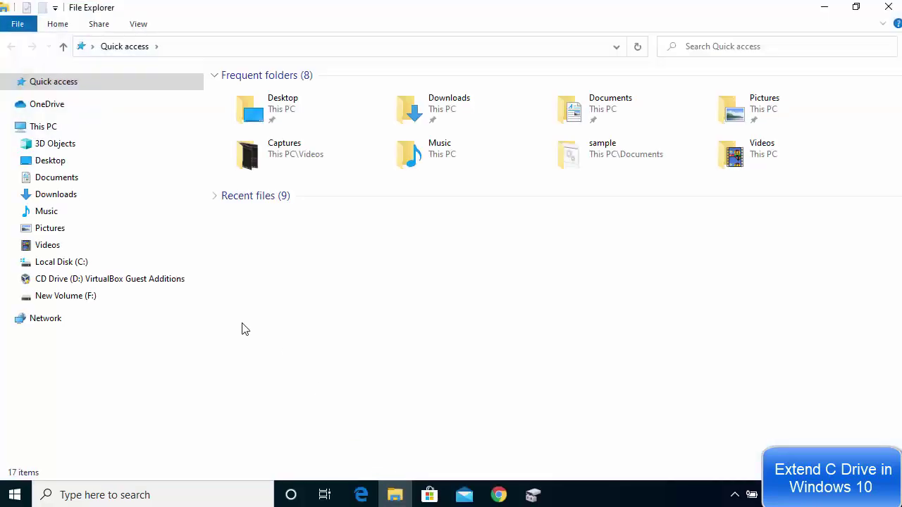
pyautogui.click(62, 128)
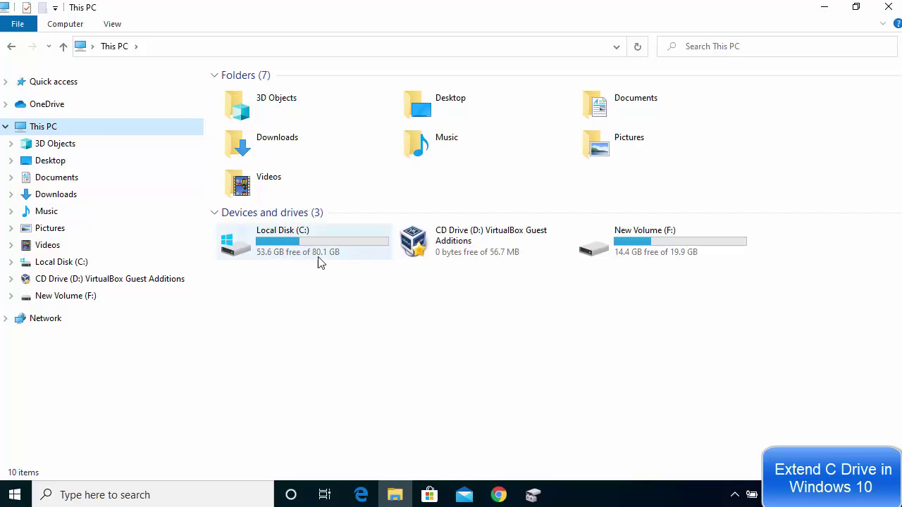
pyautogui.moveTo(325, 262)
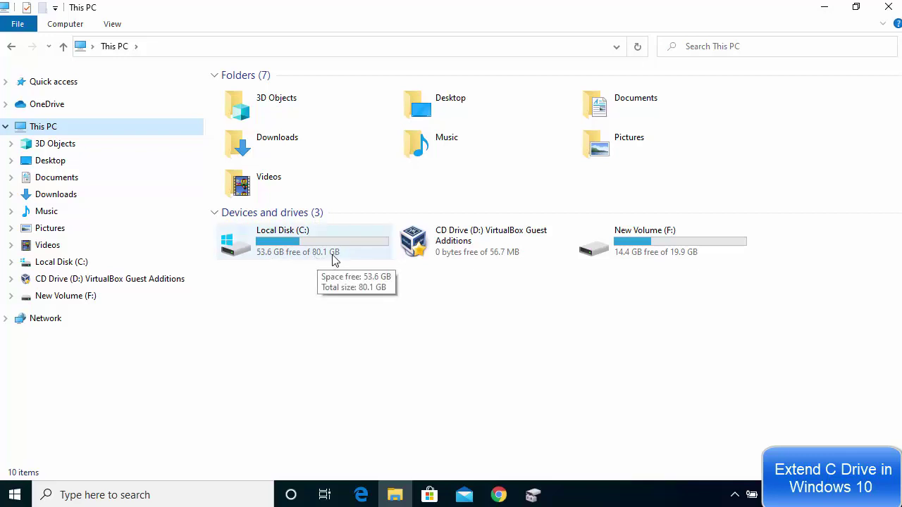